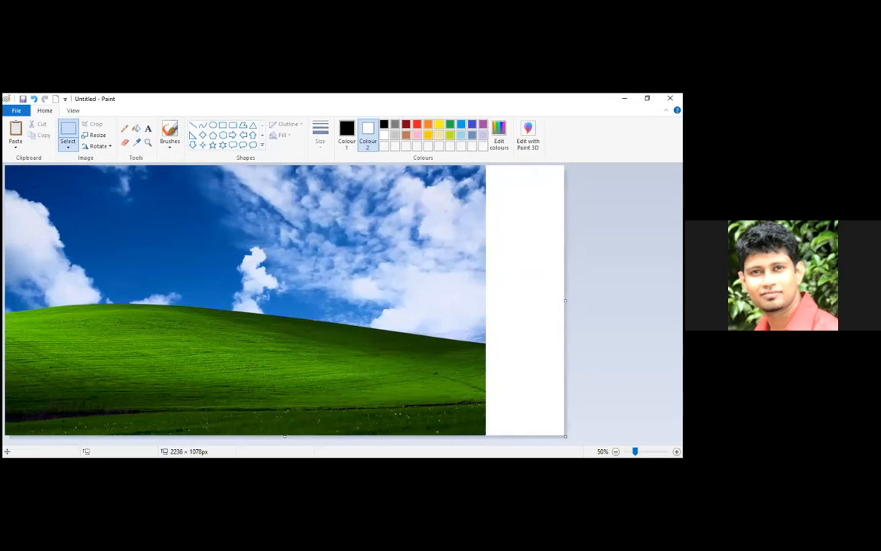
Examine the oversized hill picture at 100% zoom, from the sky down to the lower edge of the canvas.
click(676, 451)
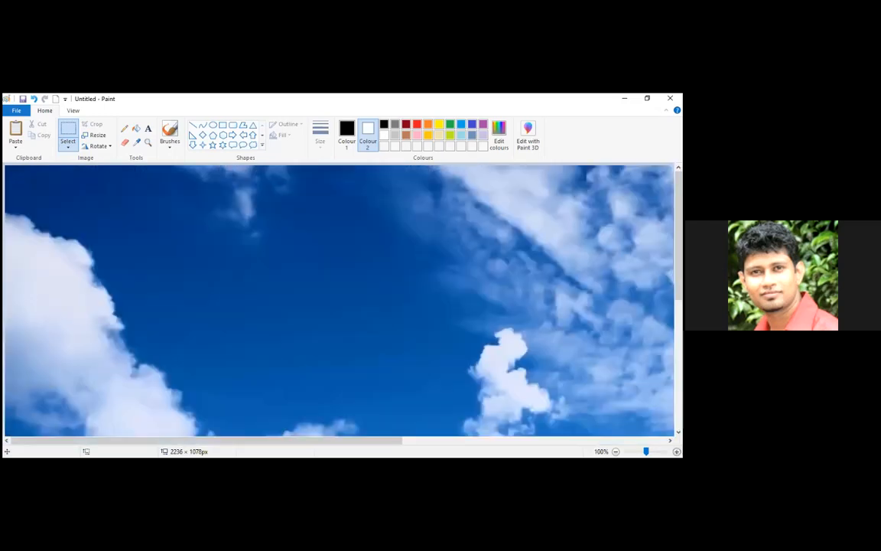
scroll(288, 269, down, 2)
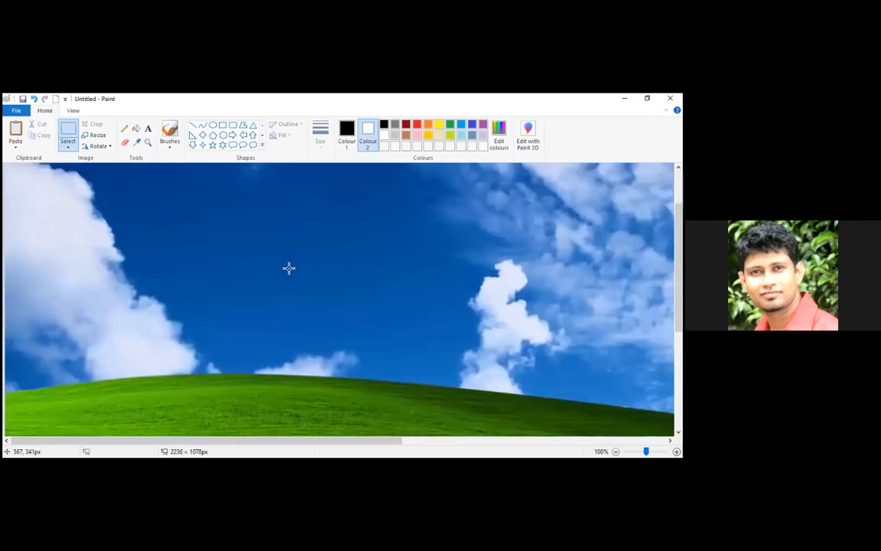
scroll(288, 273, down, 5)
scroll(346, 307, up, 6)
scroll(343, 295, down, 5)
scroll(343, 295, up, 5)
scroll(333, 301, down, 5)
scroll(342, 295, up, 5)
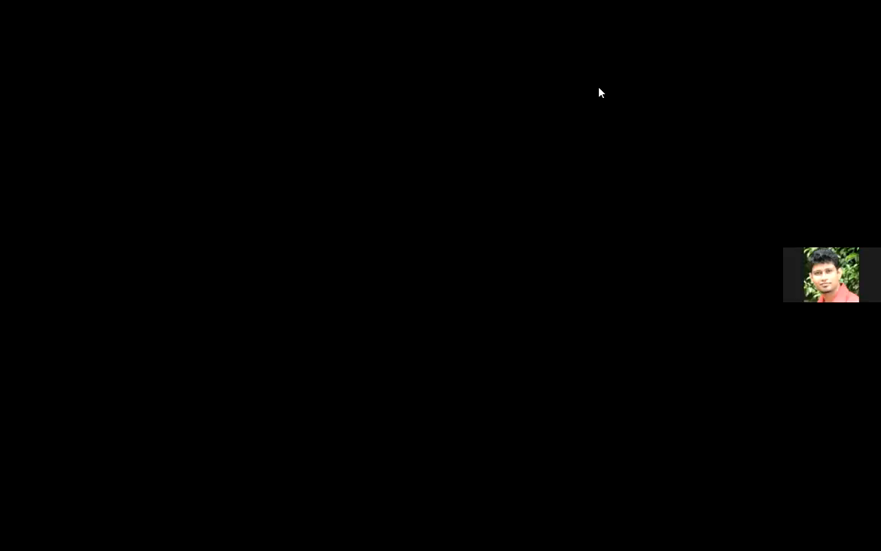
scroll(198, 353, down, 6)
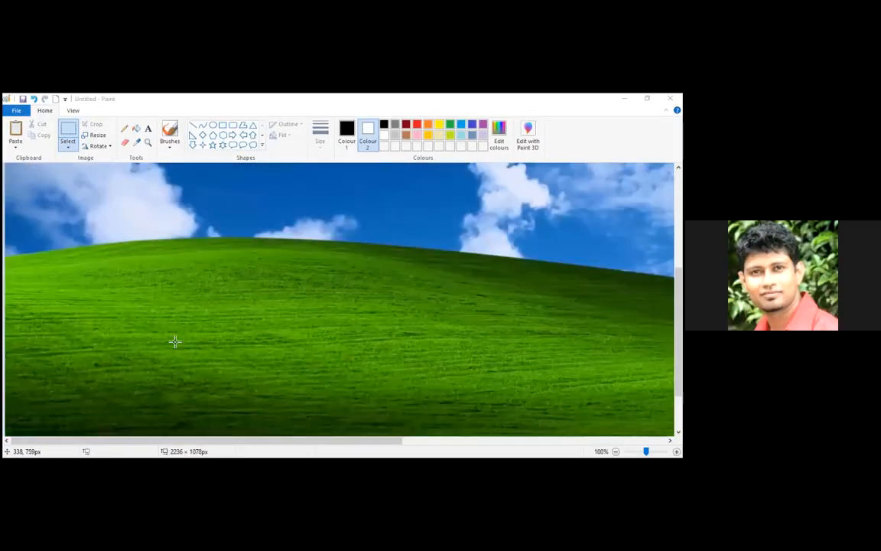
scroll(306, 398, down, 3)
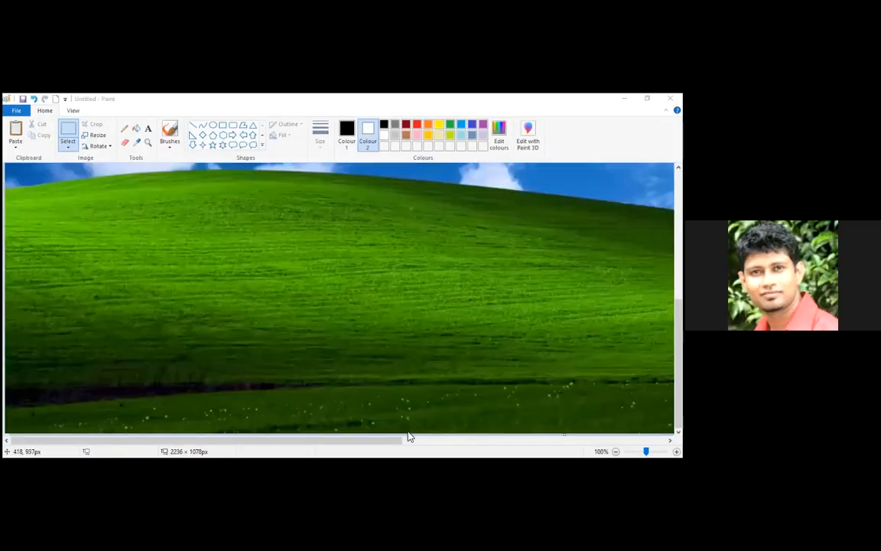
scroll(396, 409, up, 9)
scroll(390, 405, down, 9)
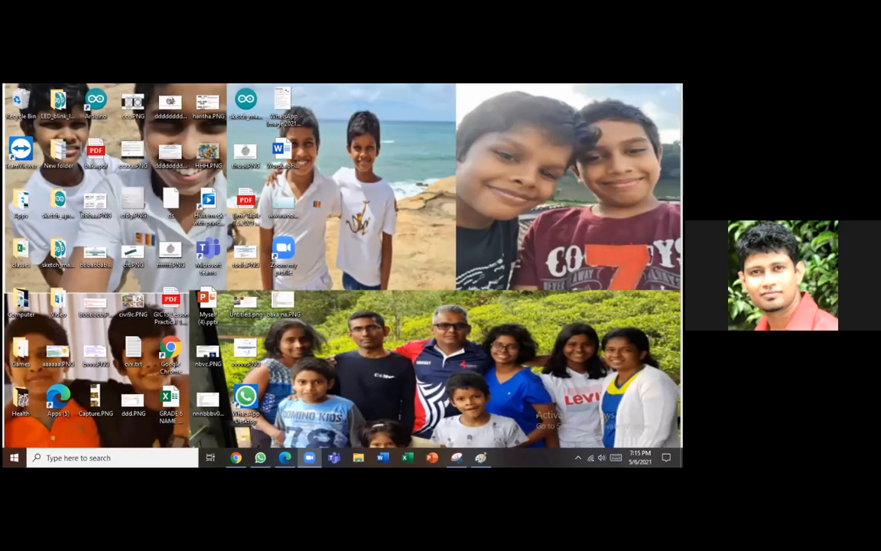
Open the Windows display settings from the desktop and check the display resolution options.
right_click(505, 286)
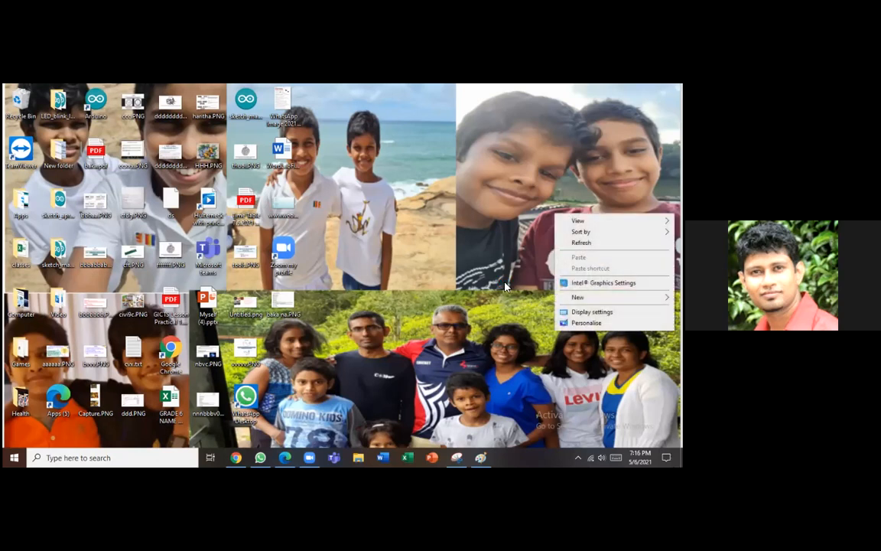
click(591, 311)
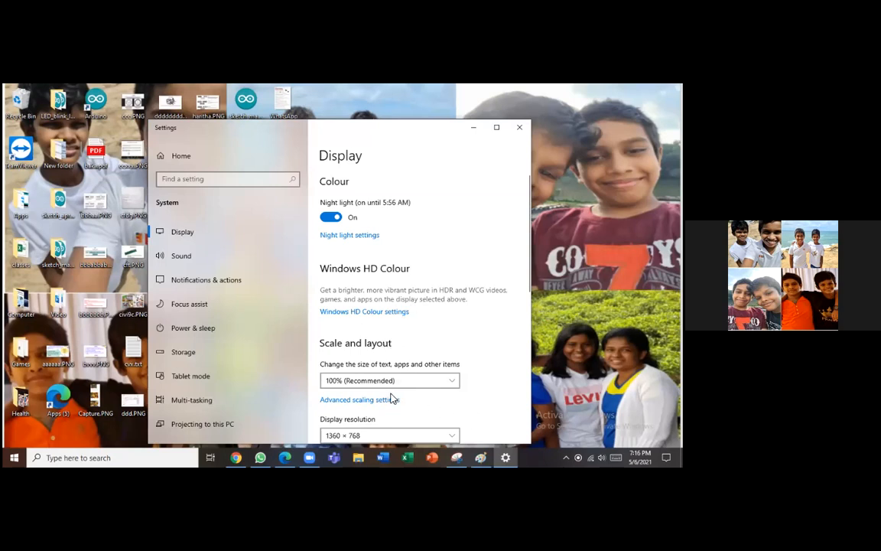
scroll(392, 398, down, 1)
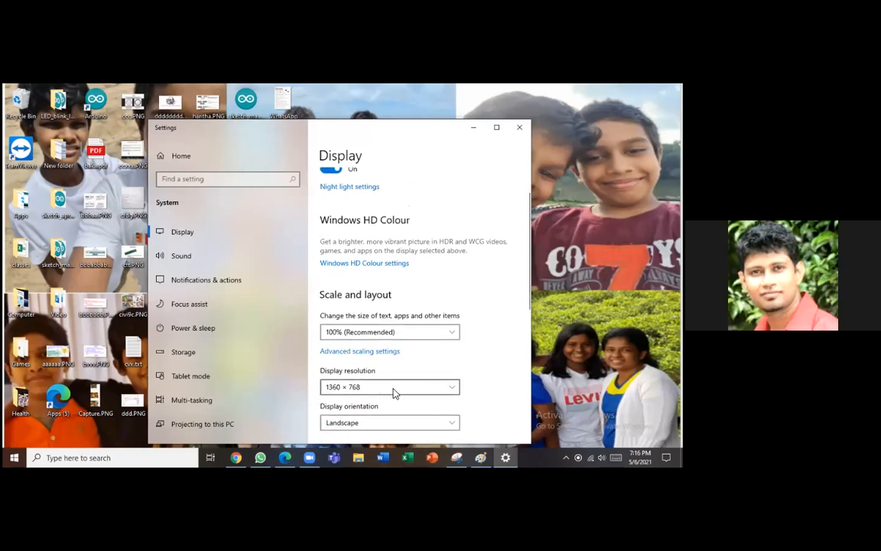
click(395, 392)
click(500, 344)
Switch back to Paint, shrink the canvas to about 1054 × 760 px and view the cropped picture at 100% zoom.
mouse_move(477, 462)
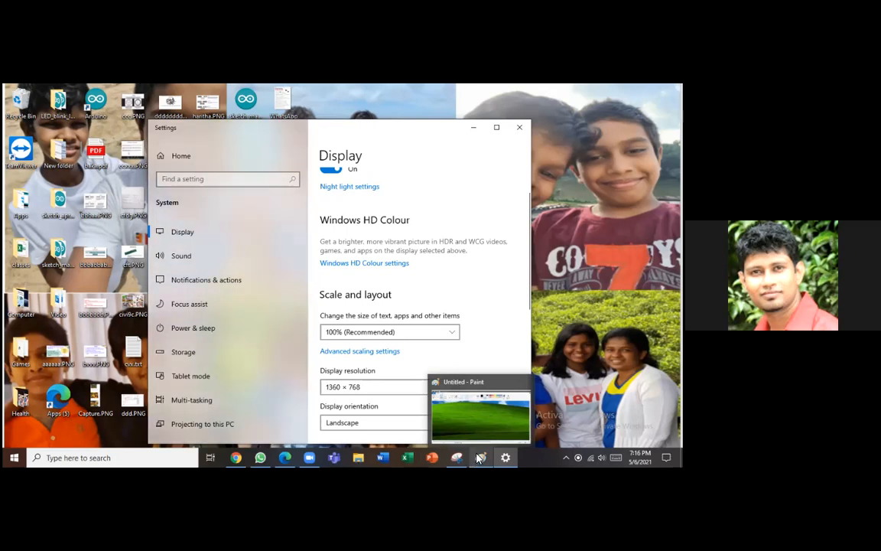
click(489, 426)
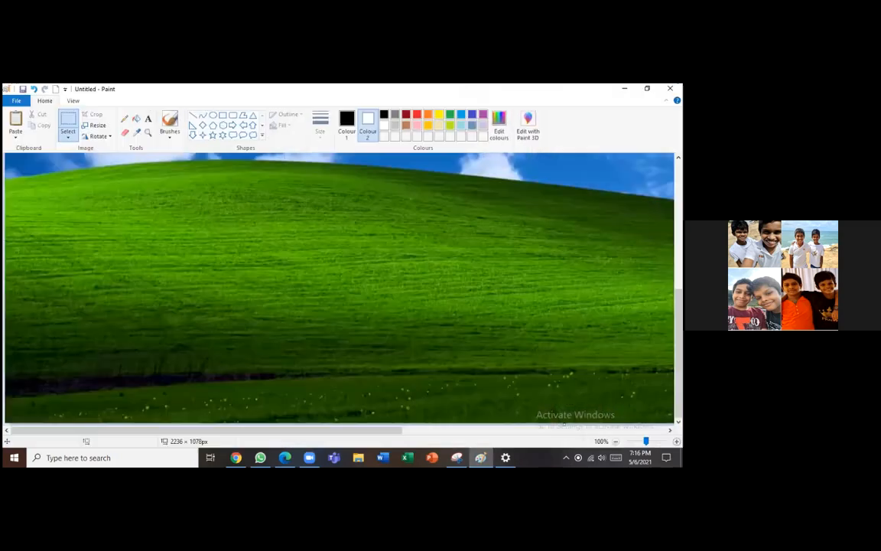
click(616, 441)
click(616, 441)
click(676, 441)
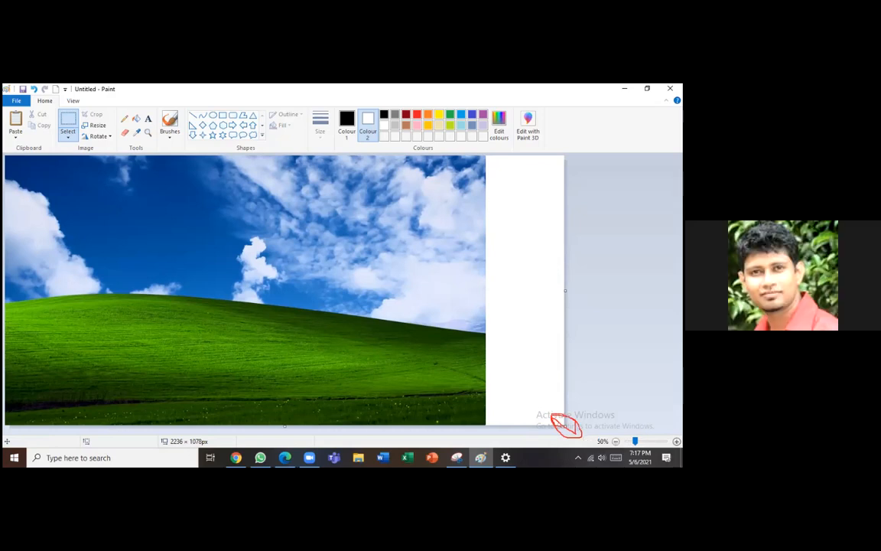
drag(565, 425, 577, 426)
drag(641, 426, 489, 426)
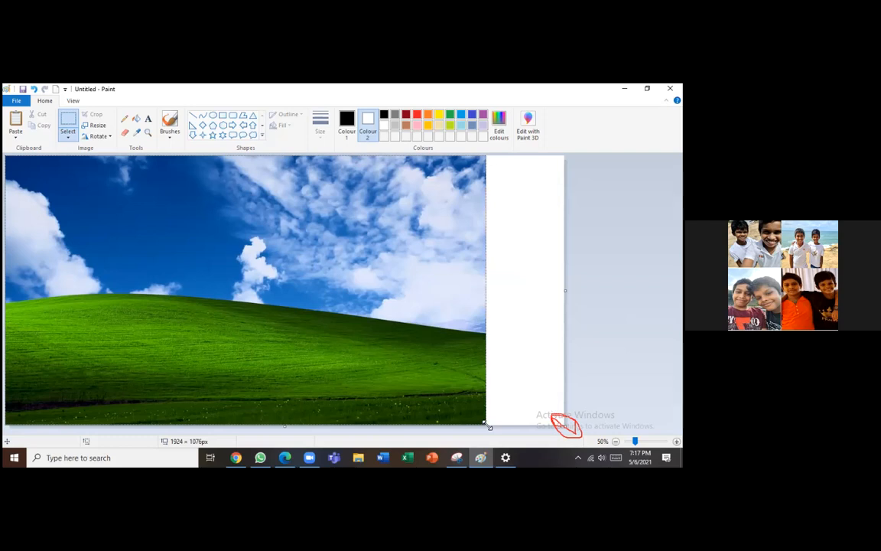
drag(489, 426, 419, 424)
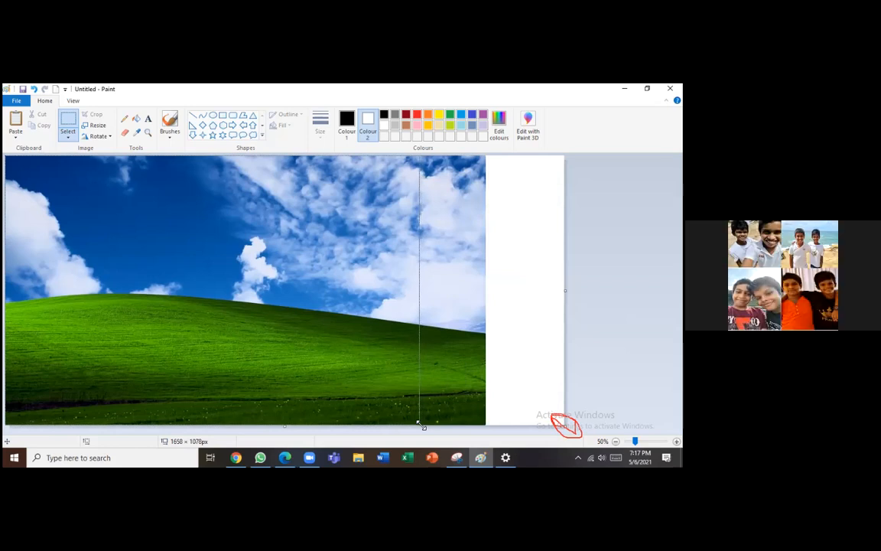
drag(419, 423, 269, 347)
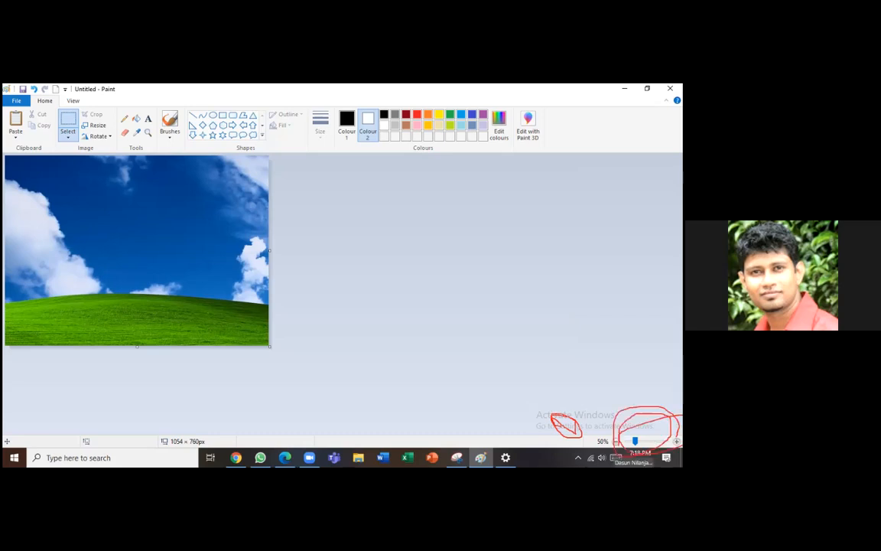
click(676, 441)
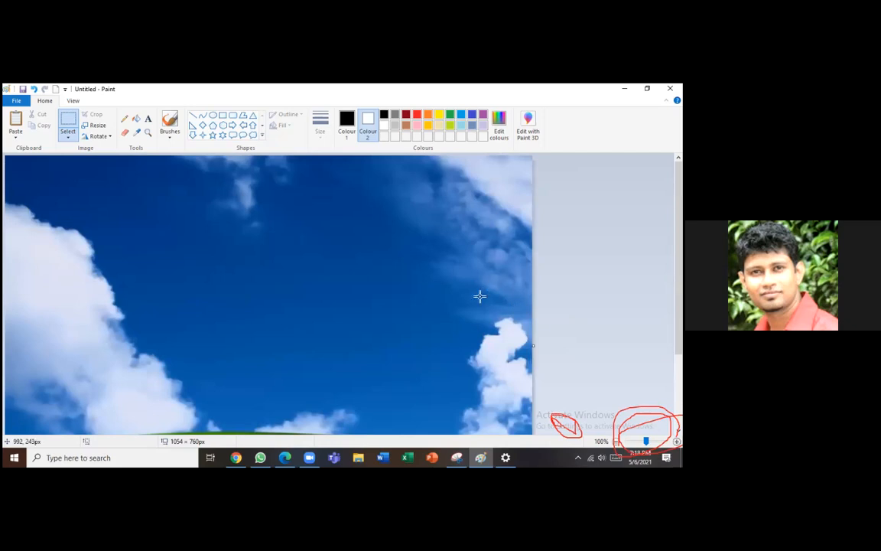
scroll(402, 334, down, 3)
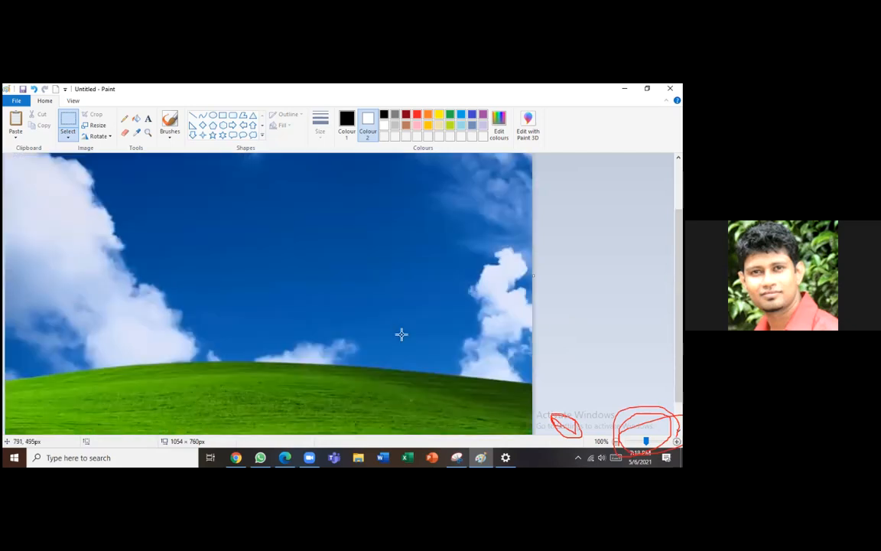
scroll(402, 334, up, 3)
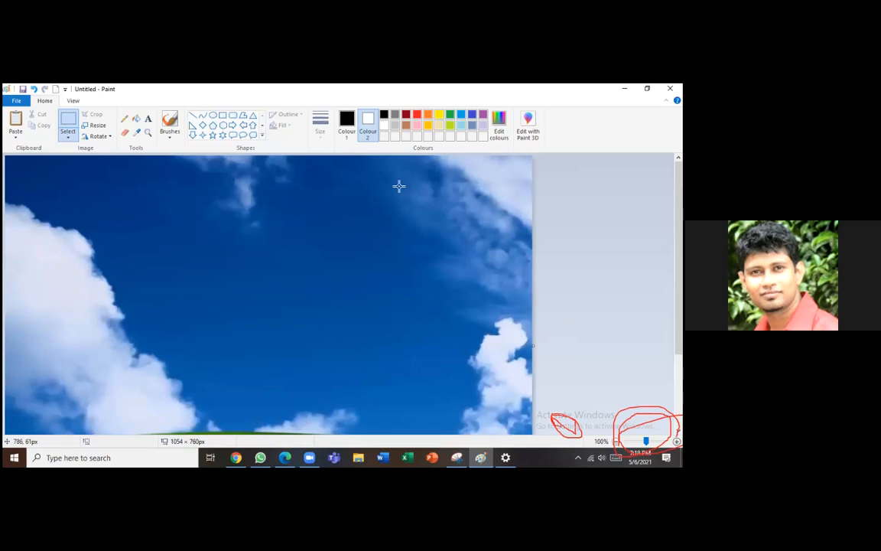
scroll(426, 303, down, 3)
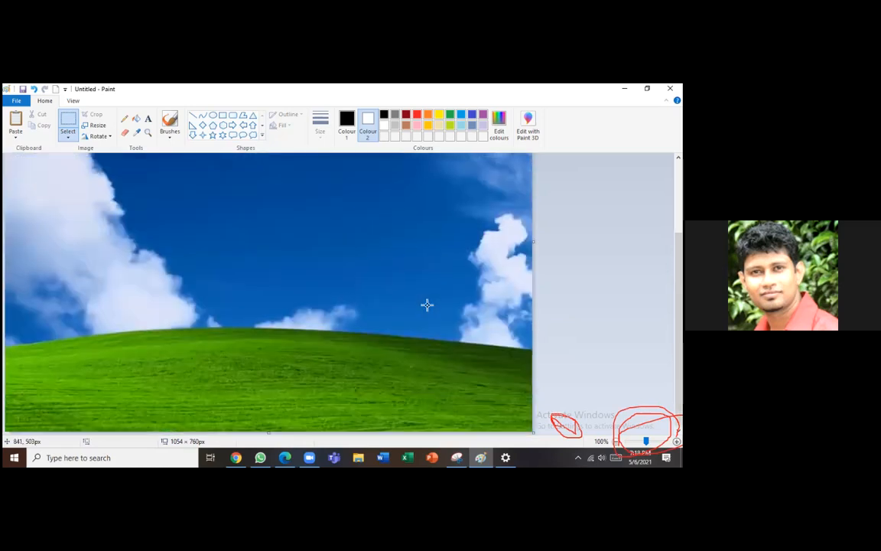
scroll(427, 303, up, 3)
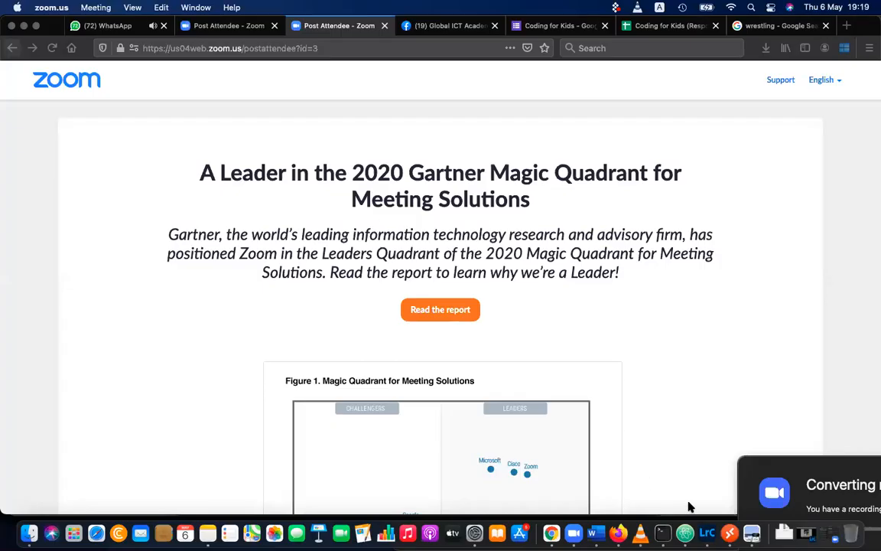
Switch to Microsoft Remote Desktop and connect to the PC 192.168.1.5.
click(732, 512)
click(268, 213)
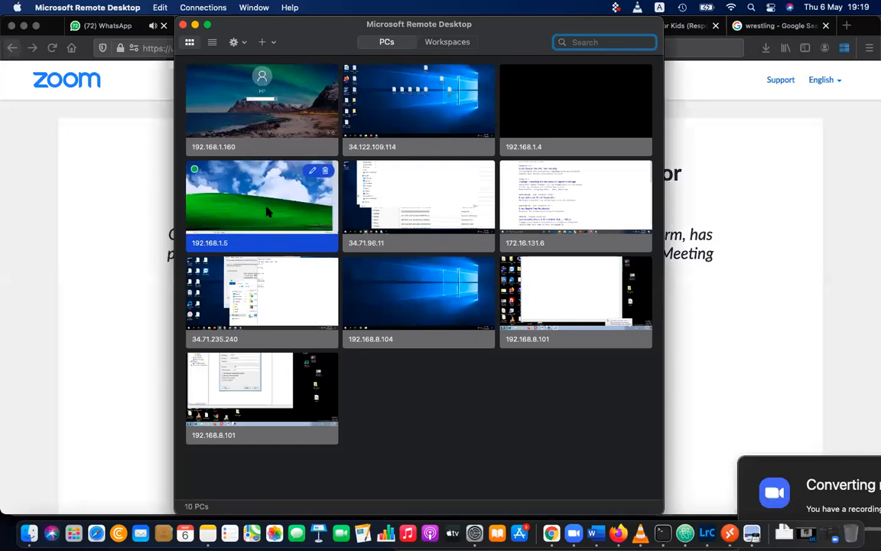
double_click(268, 213)
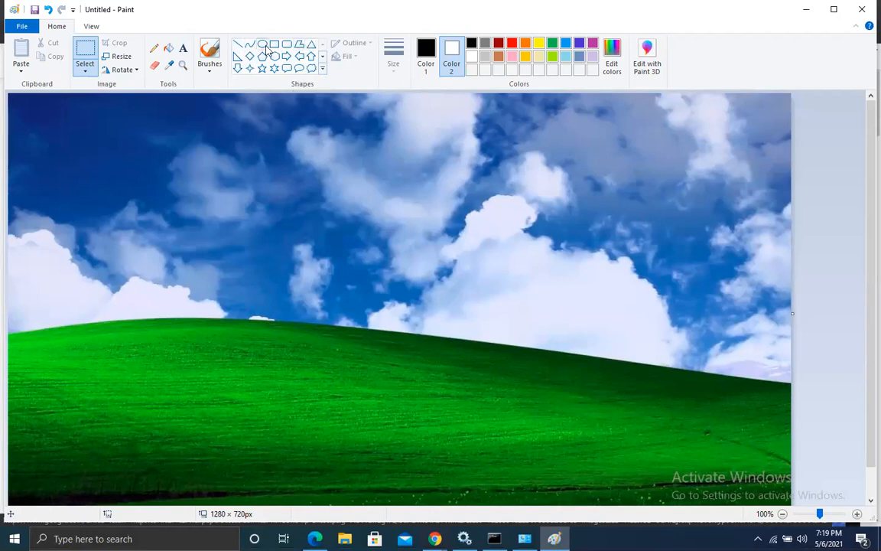
Choose the Polygon shape with a solid color outline and solid color fill, and set Color 1 to dark red.
click(299, 46)
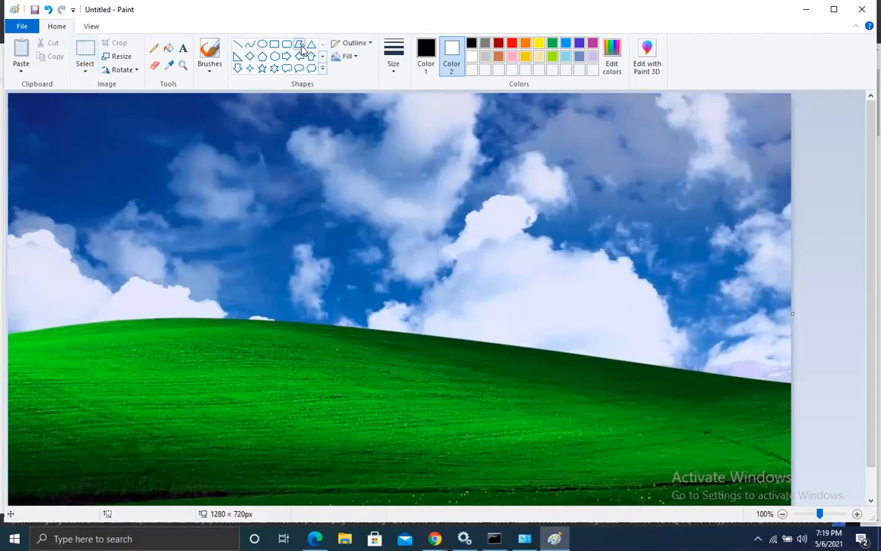
click(370, 44)
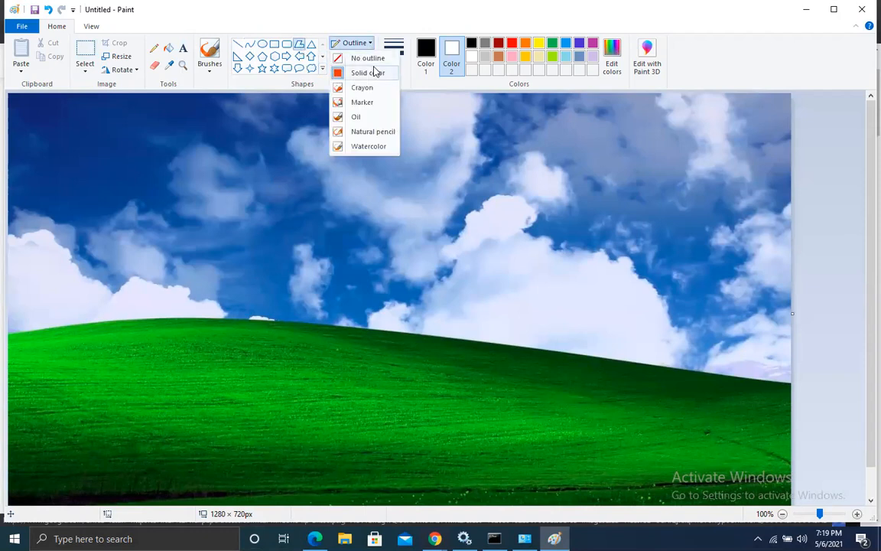
click(371, 72)
click(357, 62)
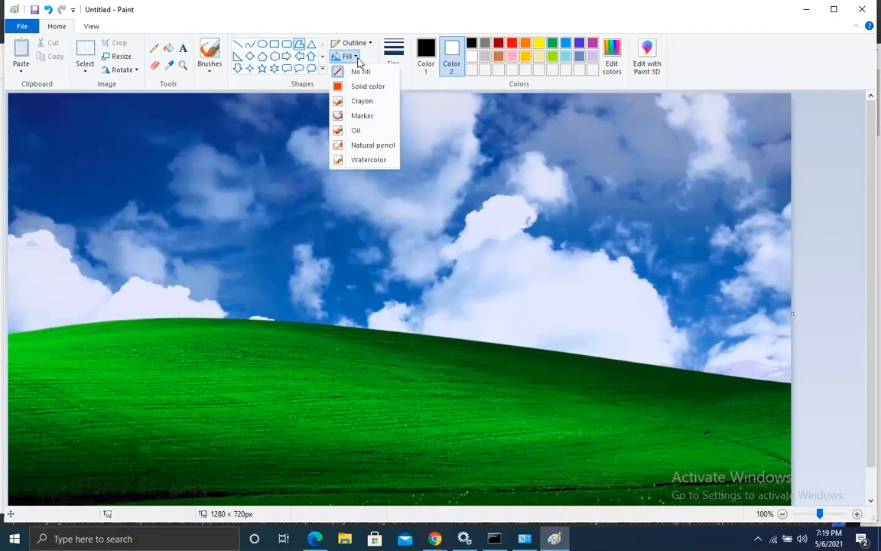
click(361, 86)
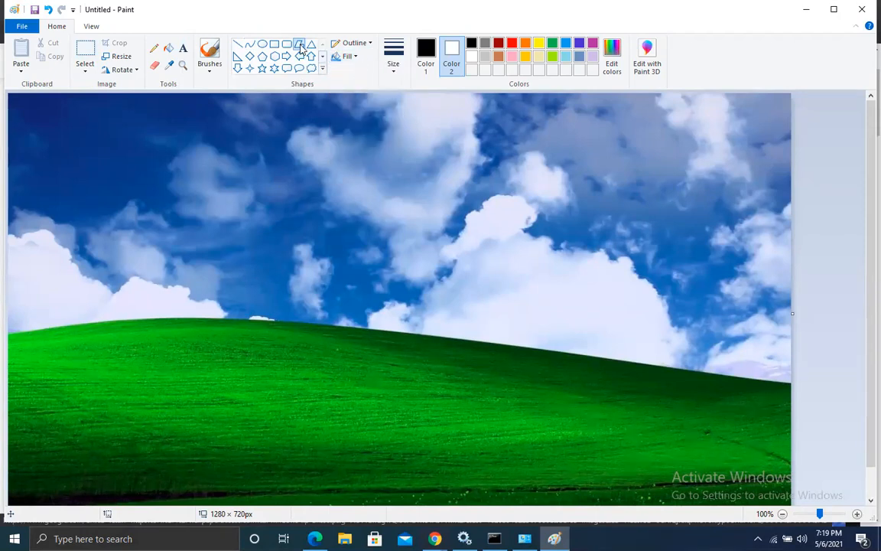
click(352, 43)
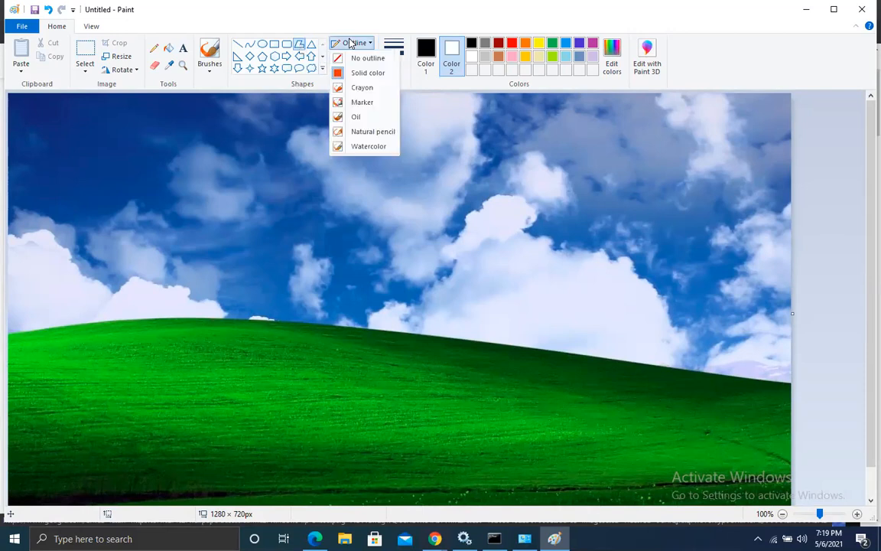
click(356, 74)
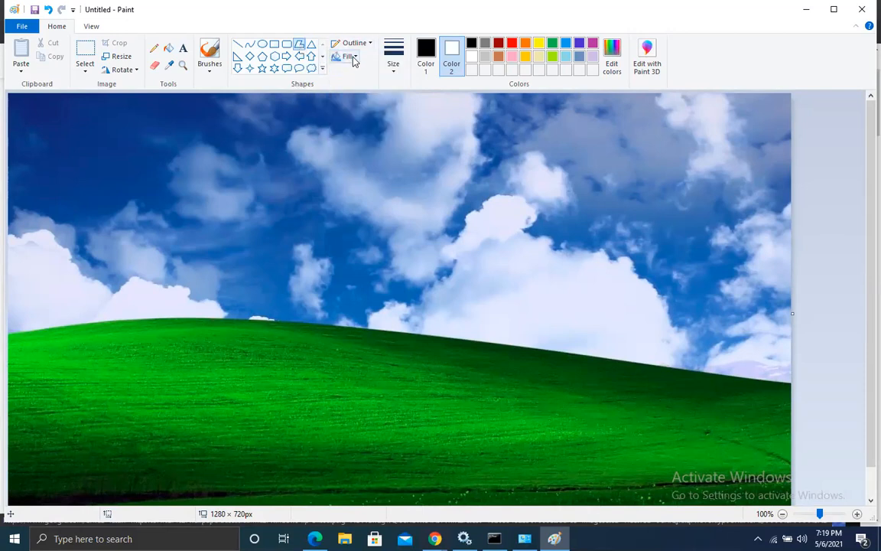
click(347, 55)
click(364, 86)
click(426, 51)
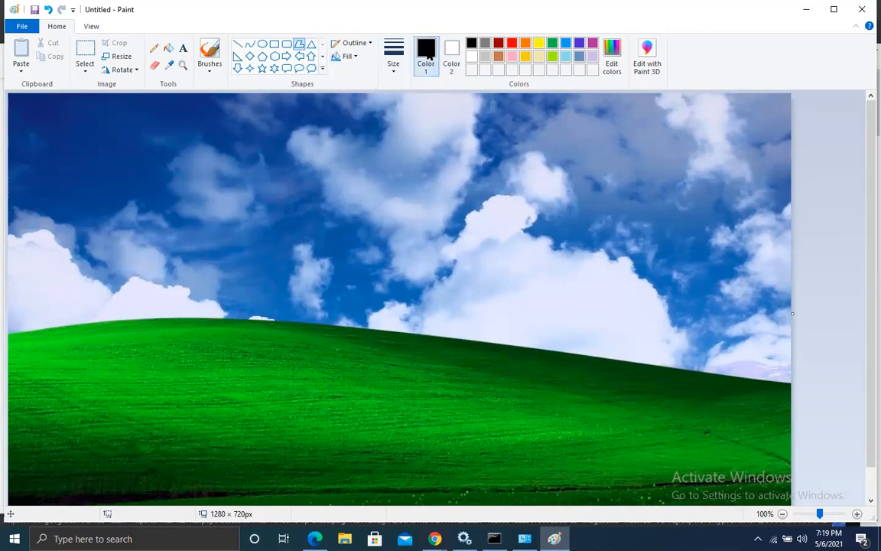
click(500, 44)
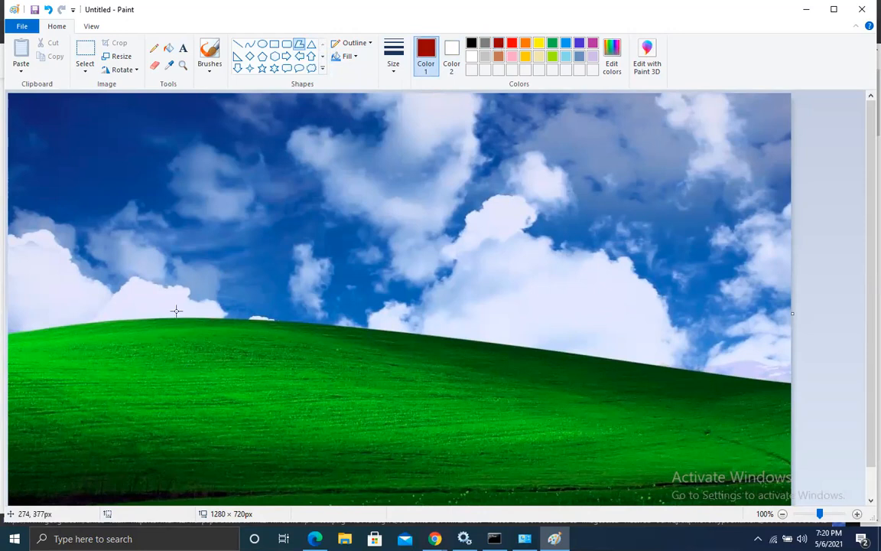
Draw a four-sided sloping roof polygon about 279 × 138 px just above the hill's crest.
mouse_move(168, 288)
mouse_down()
mouse_move(213, 244)
mouse_move(296, 272)
mouse_move(337, 260)
mouse_up()
click(295, 326)
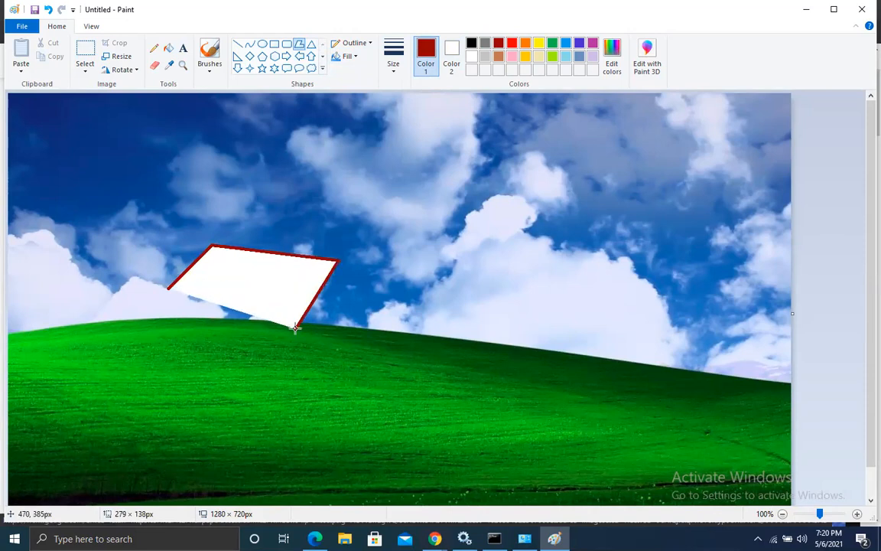
drag(296, 326, 167, 288)
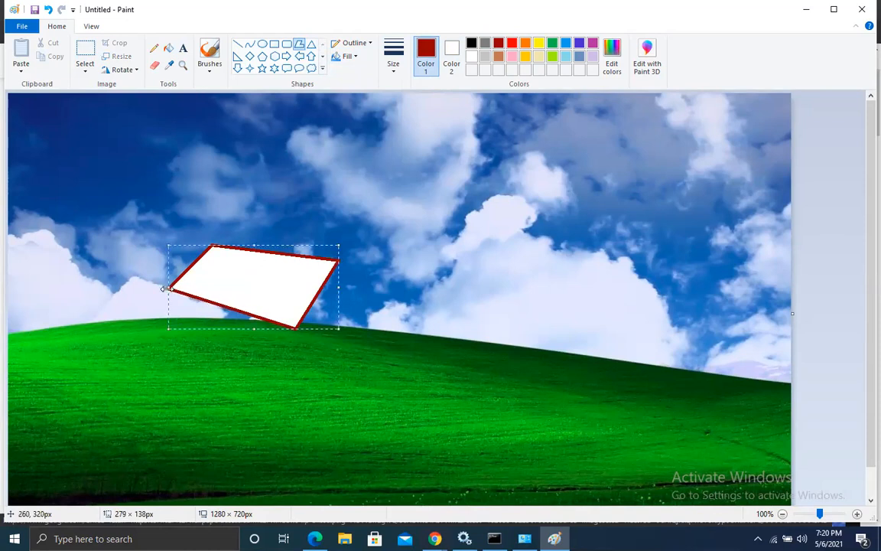
click(388, 320)
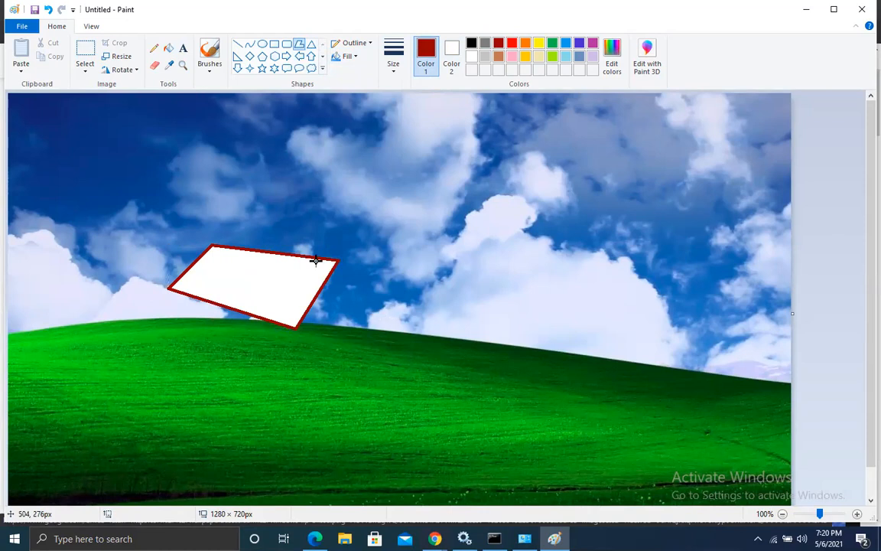
Draw a triangular gable polygon about 164 × 110 px against the roof's slanted right edge.
drag(341, 261, 396, 318)
drag(310, 317, 297, 328)
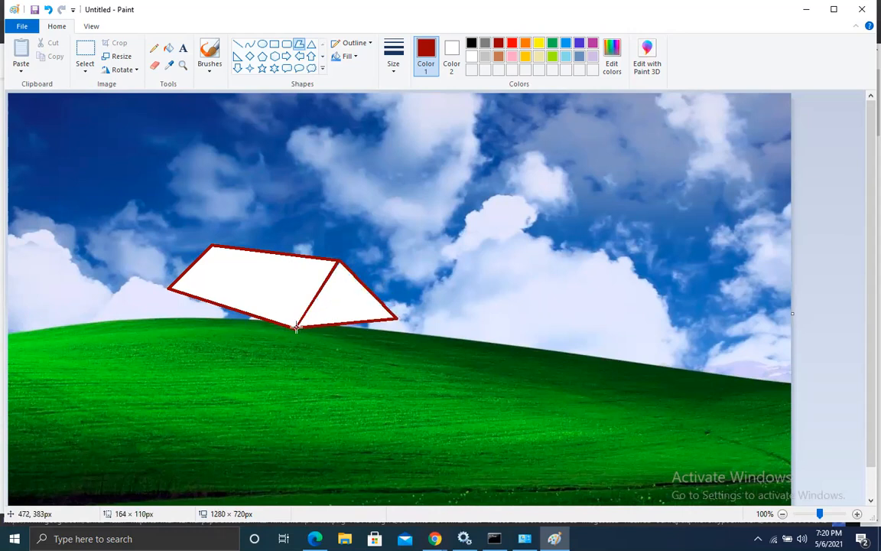
drag(325, 282, 339, 261)
Draw a four-sided side wall polygon about 177 × 135 px beneath the roof's lower edge.
drag(185, 295, 183, 339)
drag(250, 356, 290, 375)
drag(291, 376, 291, 321)
drag(289, 325, 289, 327)
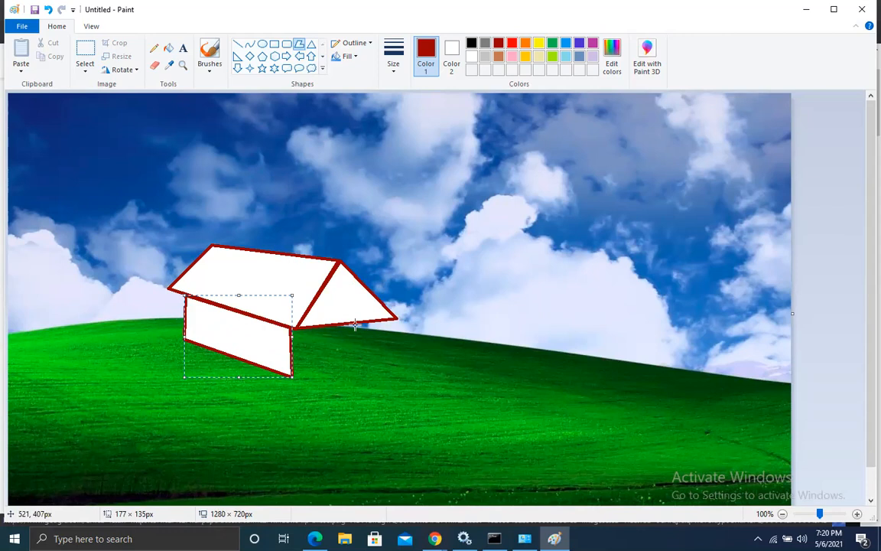
Draw a four-sided front wall polygon about 170 × 94 px beneath the triangular gable.
drag(390, 320, 394, 373)
drag(335, 379, 292, 328)
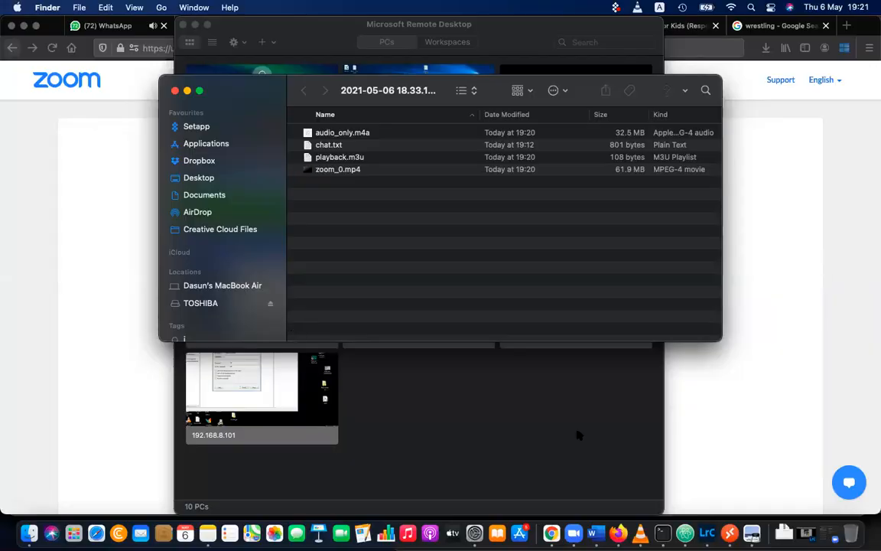
Reopen the 192.168.1.5 session in Microsoft Remote Desktop and retrace the dark red edge between the gable and the front wall.
click(728, 533)
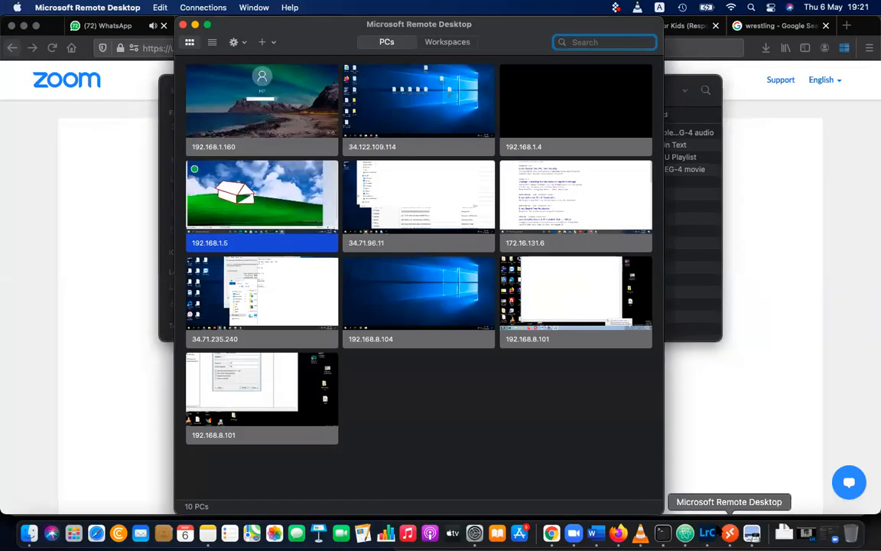
double_click(305, 200)
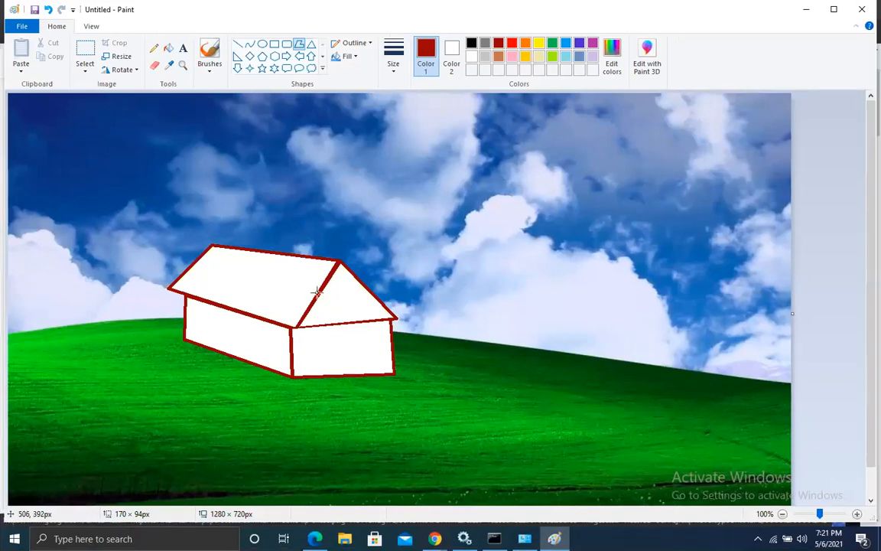
drag(290, 329, 393, 319)
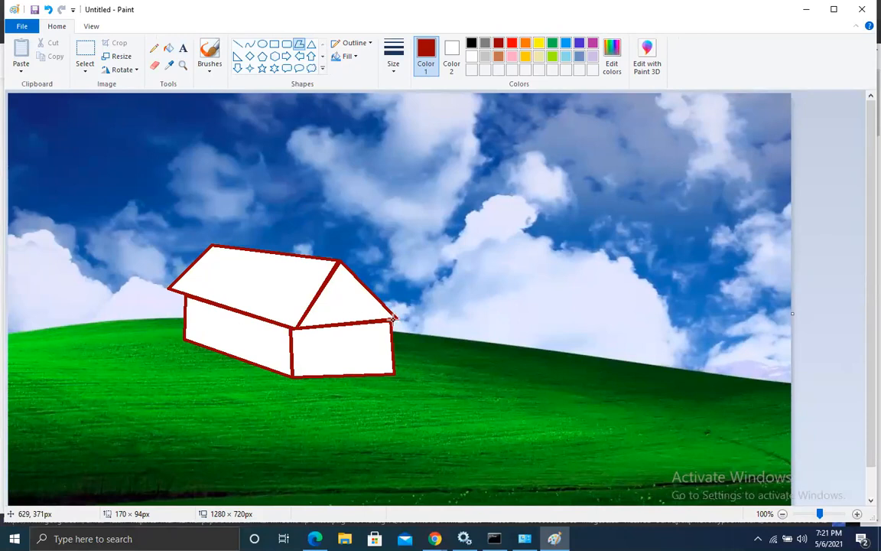
click(413, 293)
Fill the roof with dark red and the triangular gable with brown.
click(170, 48)
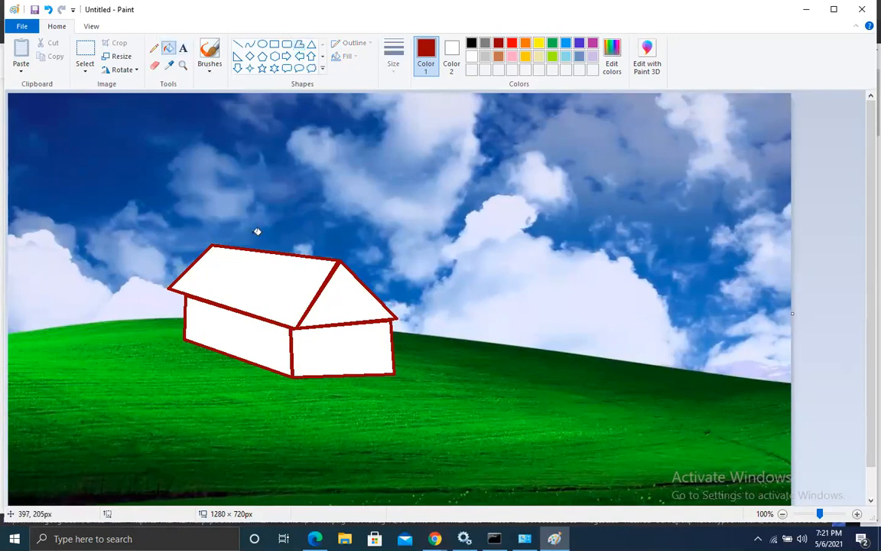
click(266, 273)
click(361, 303)
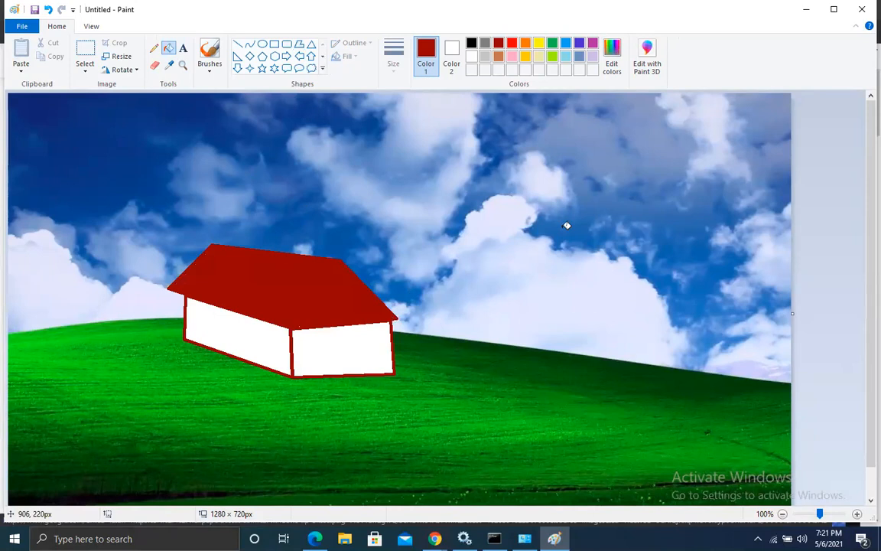
key(ctrl+z)
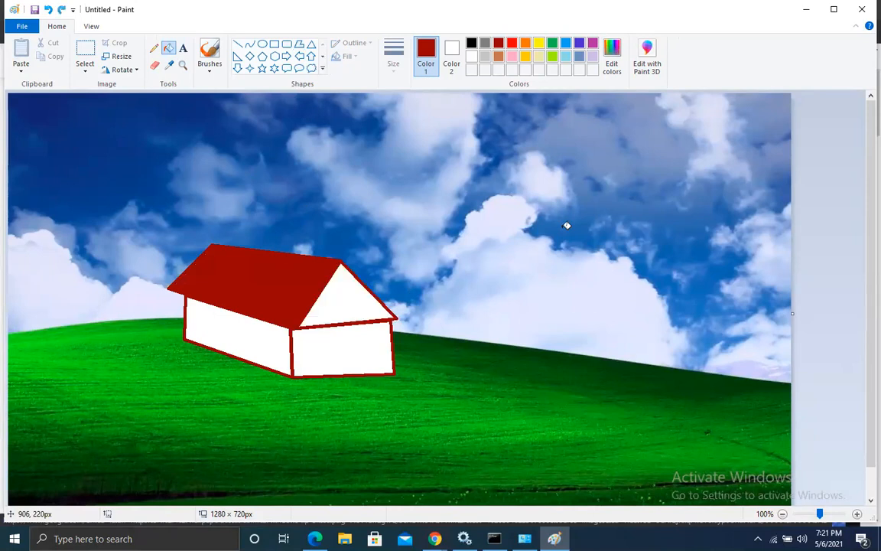
click(499, 58)
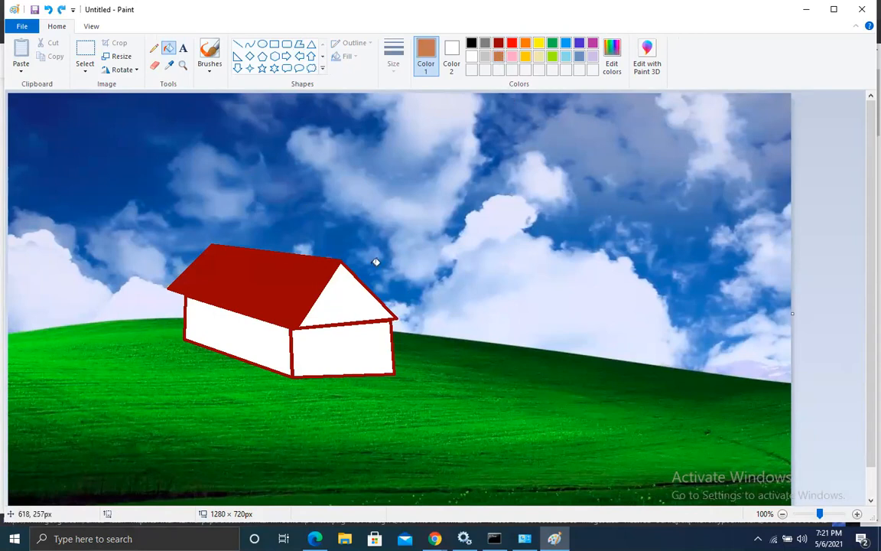
click(356, 285)
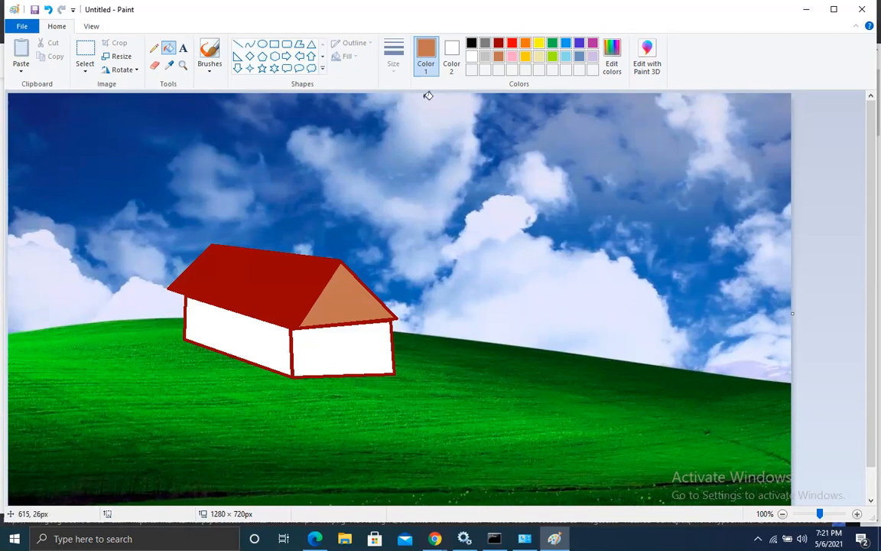
Fill the side wall and the front wall with light yellow.
click(538, 56)
click(253, 331)
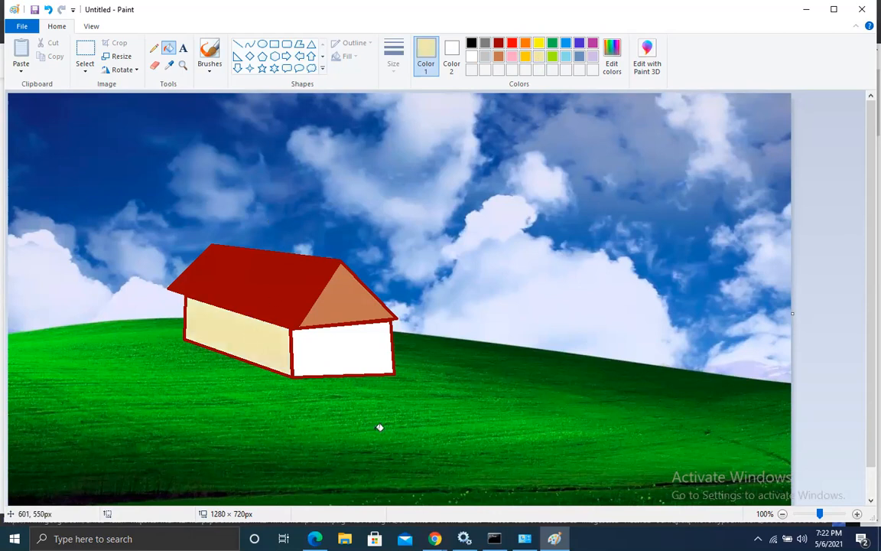
click(351, 346)
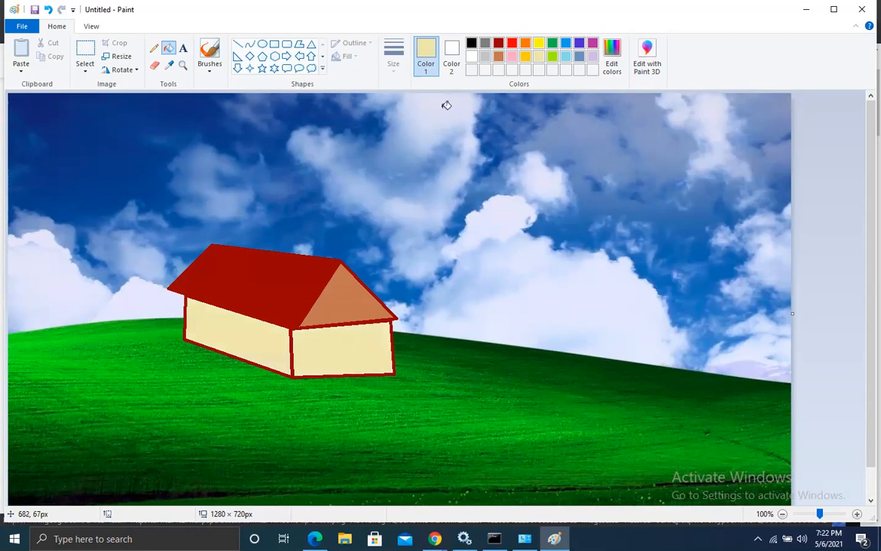
Draw a four-sided door polygon about 47 × 63 px with a brown outline and white fill on the front wall.
click(498, 56)
click(299, 44)
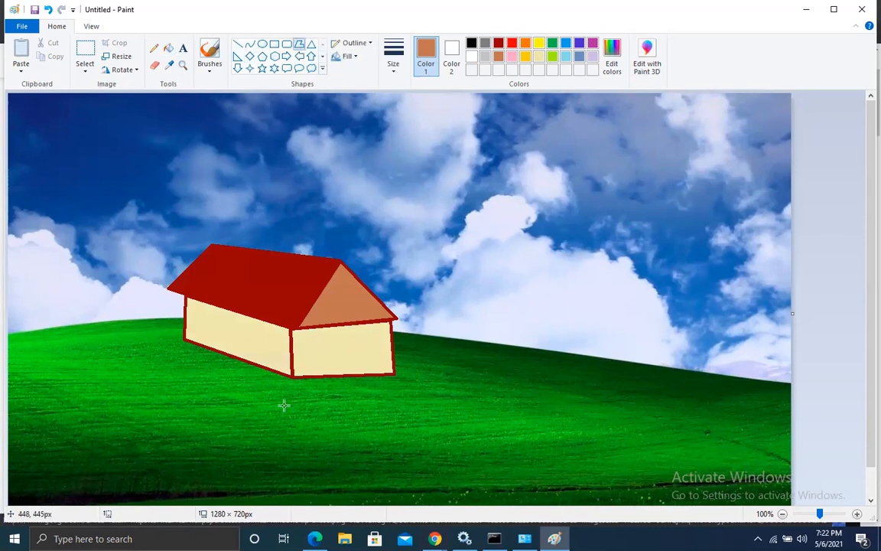
mouse_move(321, 374)
mouse_down()
mouse_move(318, 336)
mouse_move(342, 336)
mouse_up()
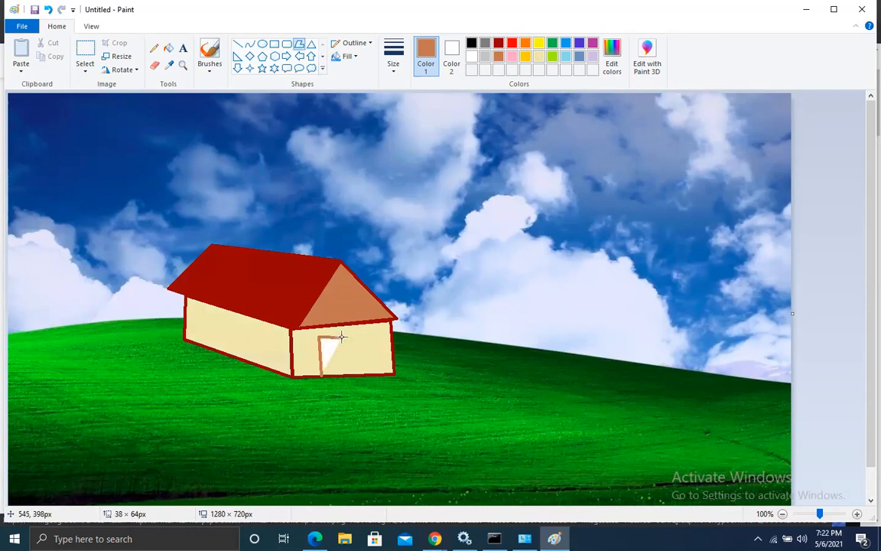
key(ctrl+z)
mouse_move(325, 375)
mouse_down()
mouse_move(323, 337)
mouse_move(350, 335)
mouse_move(351, 377)
mouse_move(323, 374)
mouse_up()
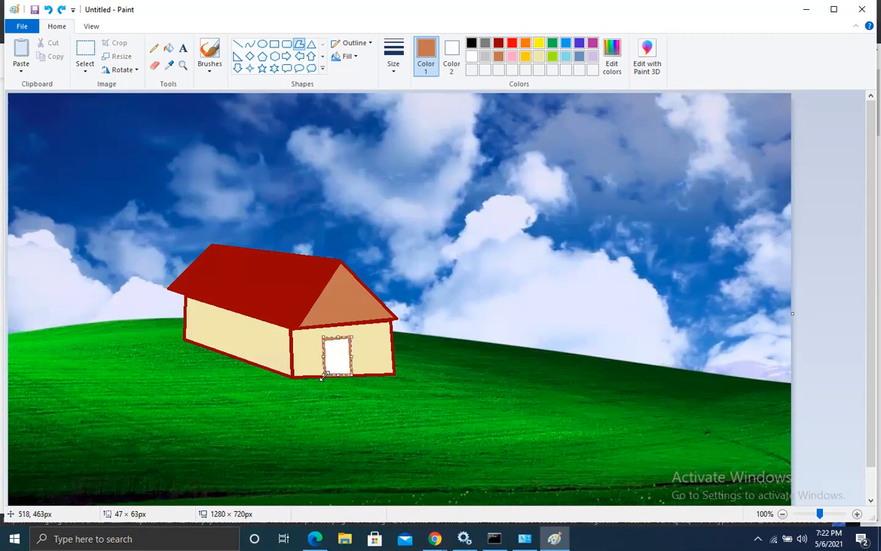
click(401, 356)
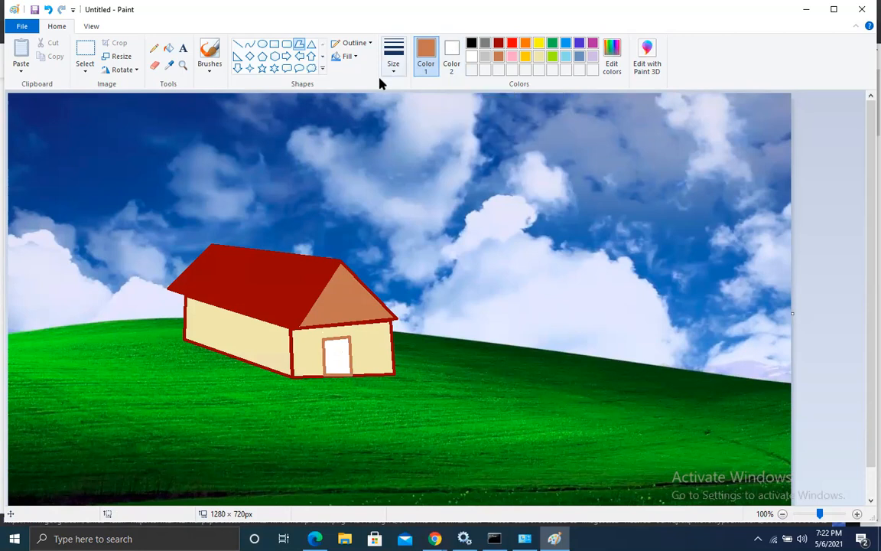
Set Color 1 and Color 2 to dark red and draw a narrow base strip polygon along the side wall's lower edge.
click(499, 44)
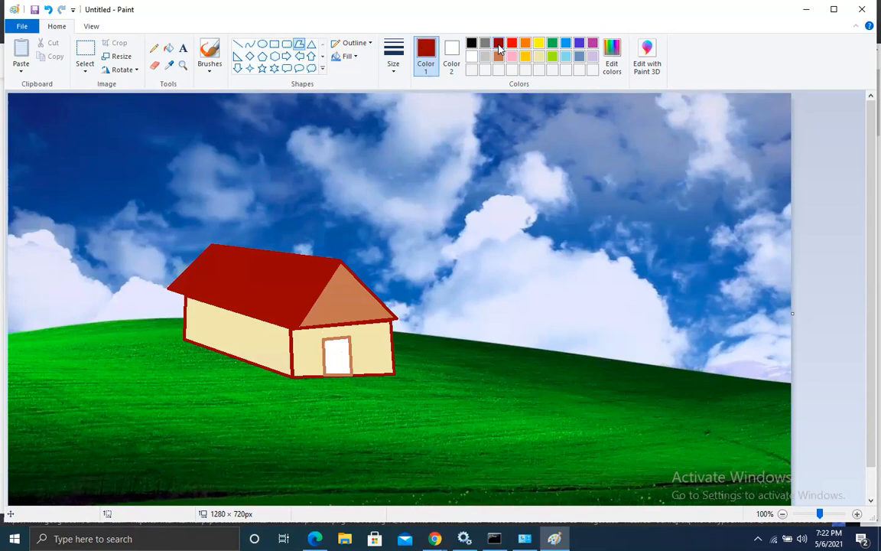
click(452, 55)
click(499, 44)
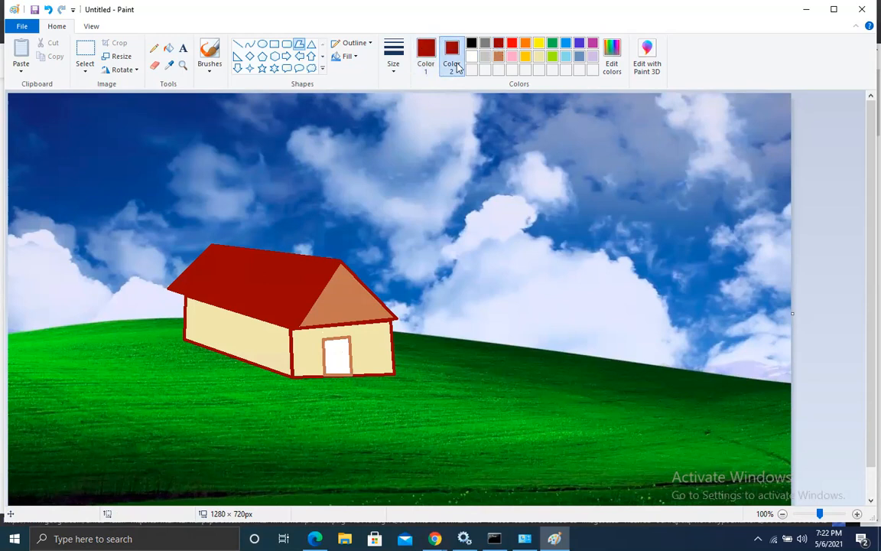
mouse_move(184, 336)
mouse_down()
mouse_move(177, 341)
mouse_move(291, 385)
mouse_move(291, 377)
mouse_move(179, 338)
mouse_up()
click(177, 340)
click(320, 419)
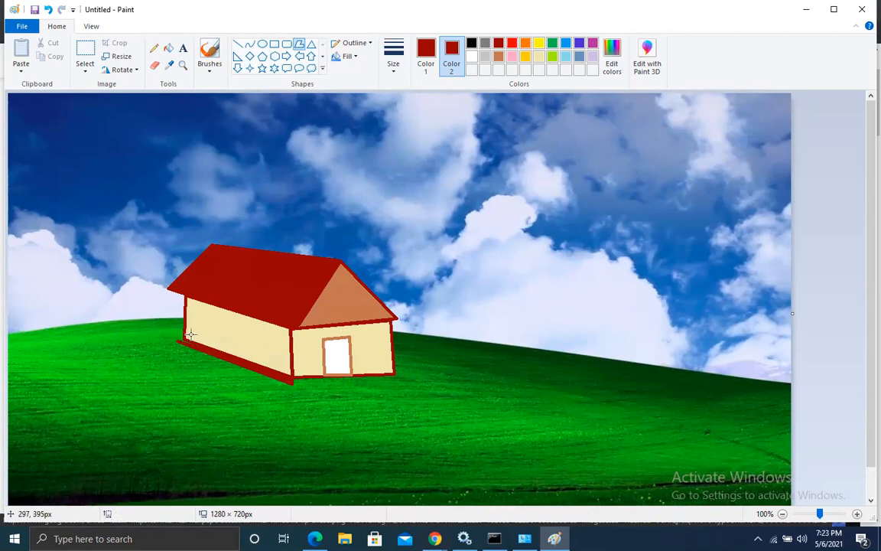
Draw a dark red base strip about 189 × 25 px beneath the front wall and widen the side wall's strip with polygons about 192 × 79 px.
mouse_move(292, 375)
mouse_down()
mouse_move(292, 388)
mouse_move(419, 387)
mouse_move(395, 372)
mouse_up()
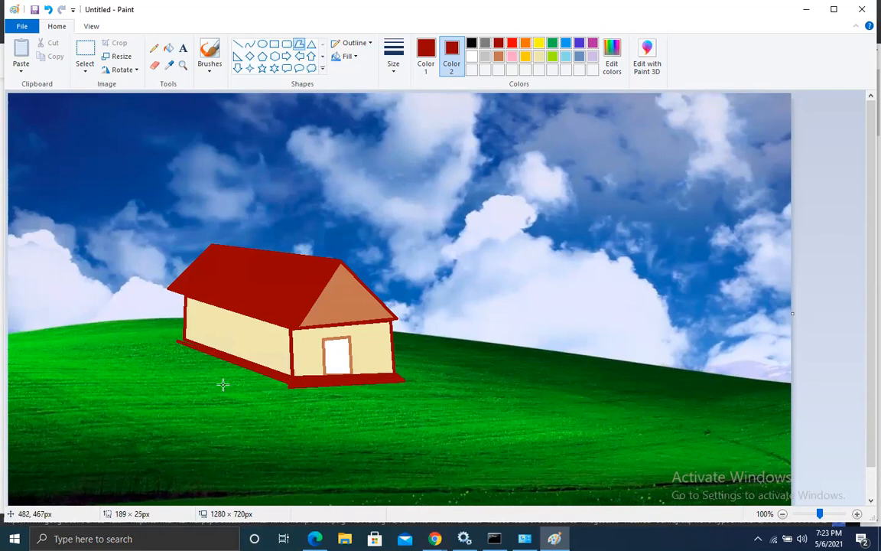
drag(287, 387, 184, 338)
click(318, 424)
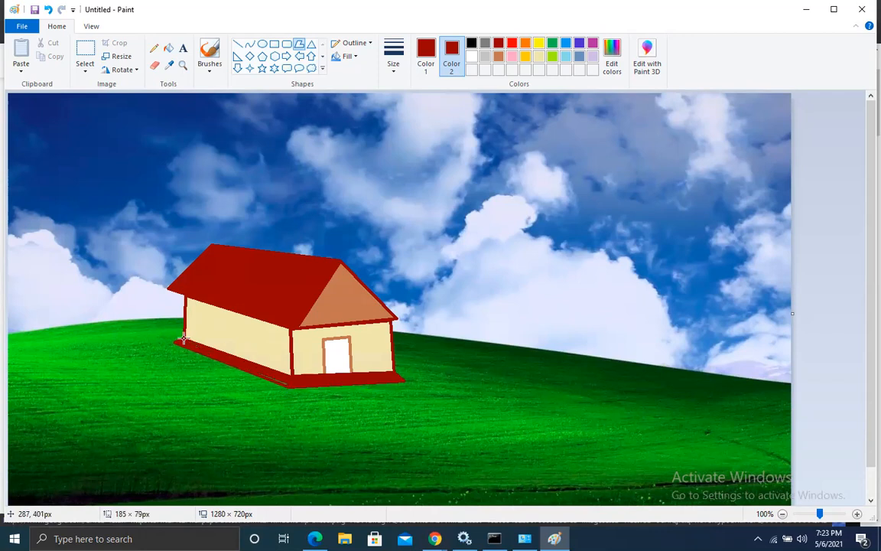
click(292, 375)
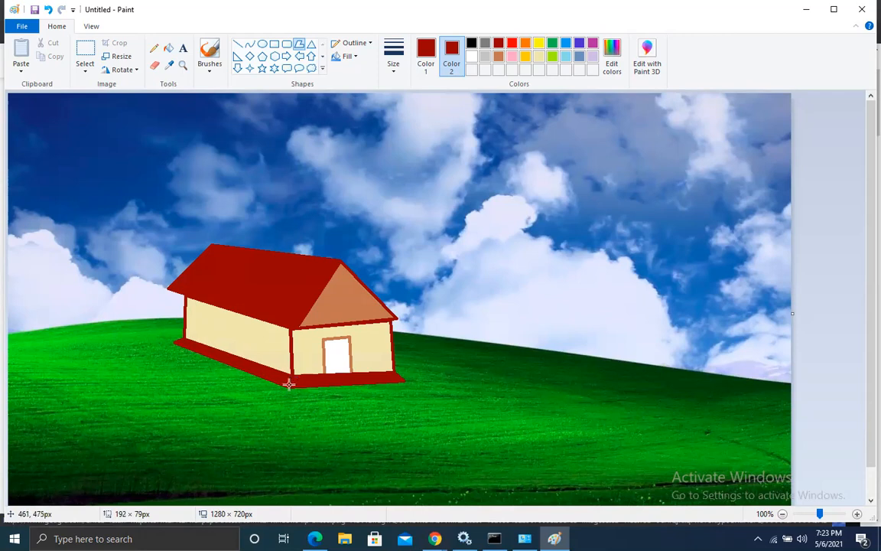
double_click(290, 380)
click(387, 460)
click(299, 45)
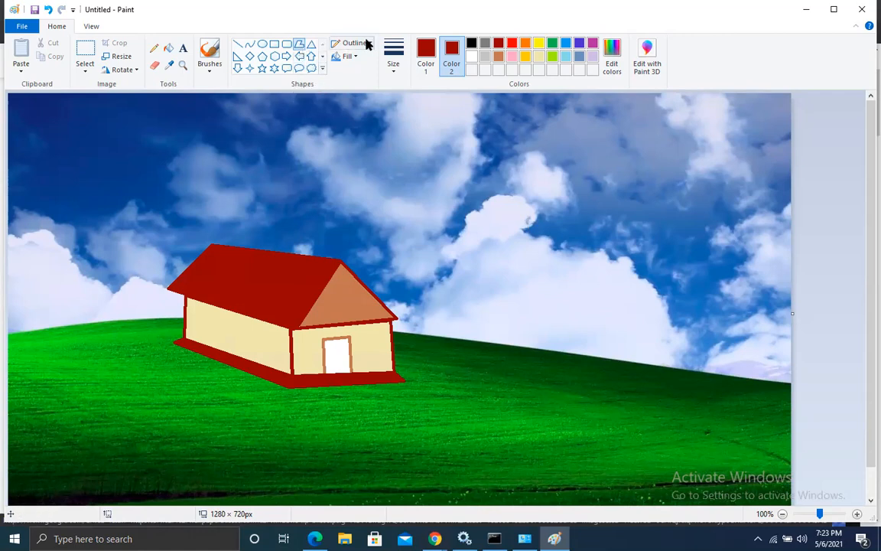
click(354, 43)
click(366, 77)
click(357, 57)
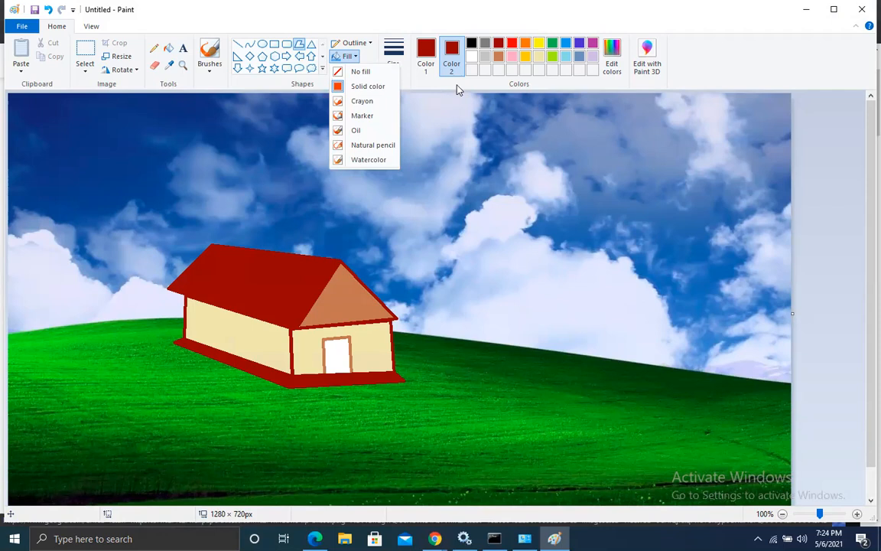
key(Escape)
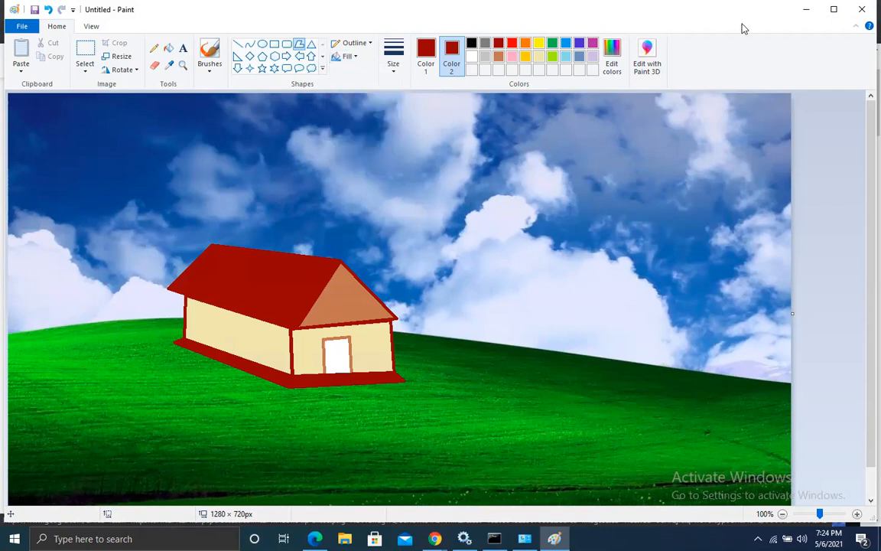
Widen the canvas to about 1802 × 720 px beyond the picture's right edge.
mouse_move(396, 7)
drag(792, 314, 872, 295)
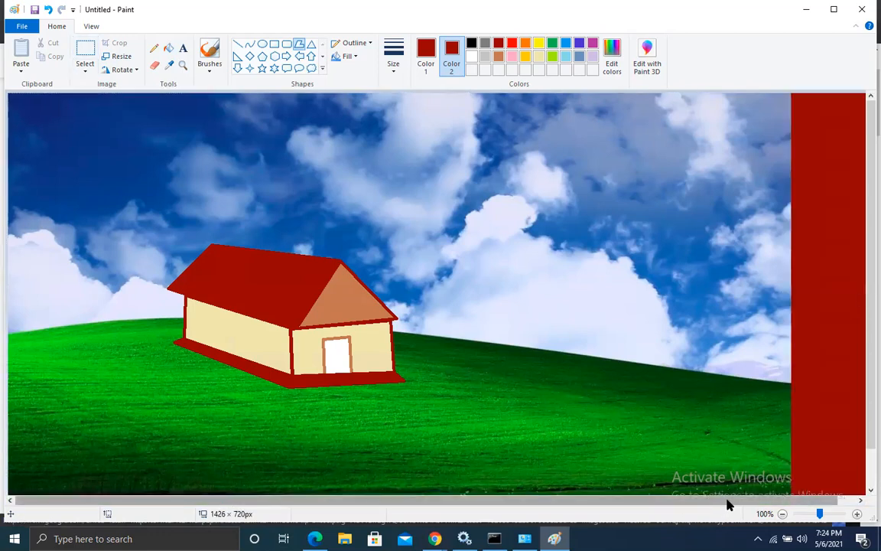
drag(759, 500, 818, 495)
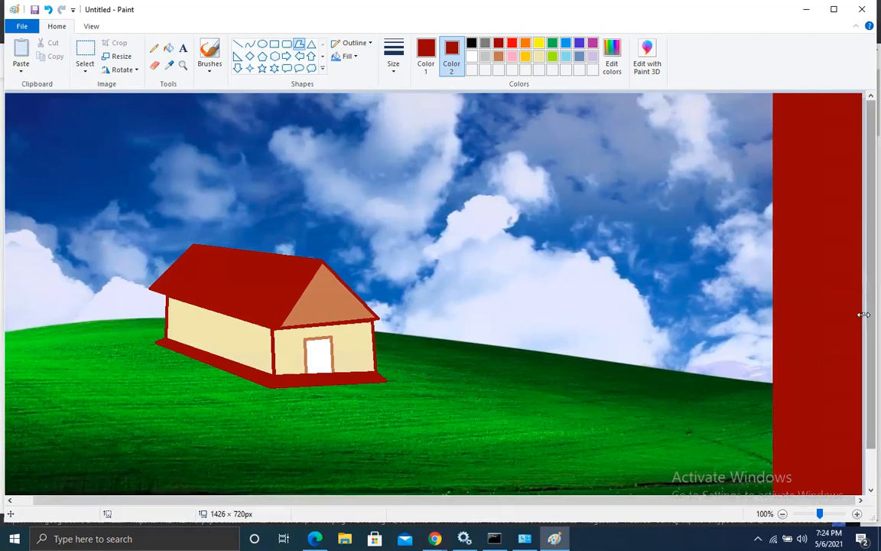
drag(861, 314, 867, 305)
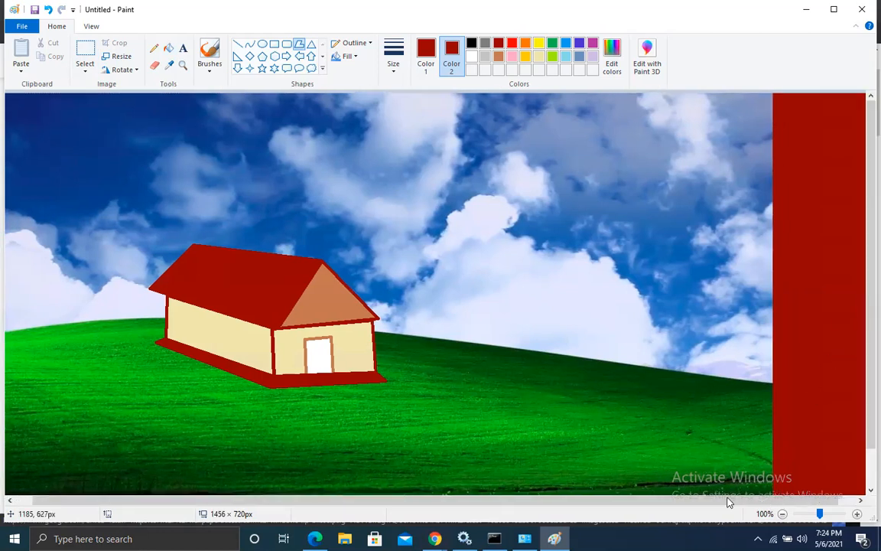
drag(732, 501, 818, 504)
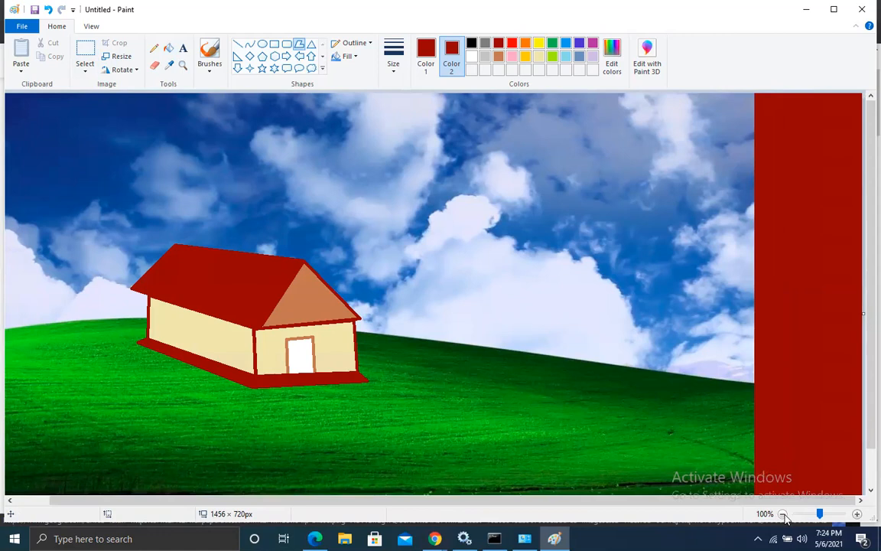
click(782, 513)
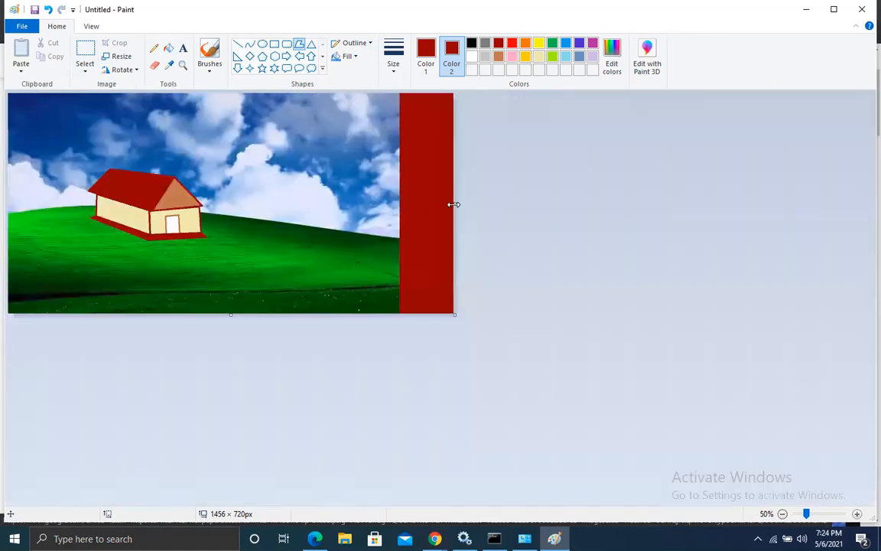
drag(457, 203, 559, 195)
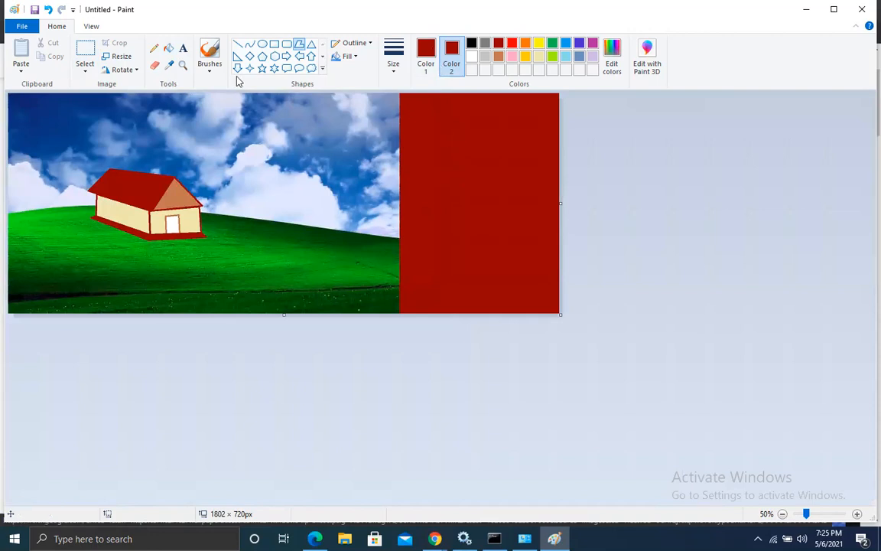
Set Color 1 to white and fill the dark red extension of the canvas with it.
click(426, 55)
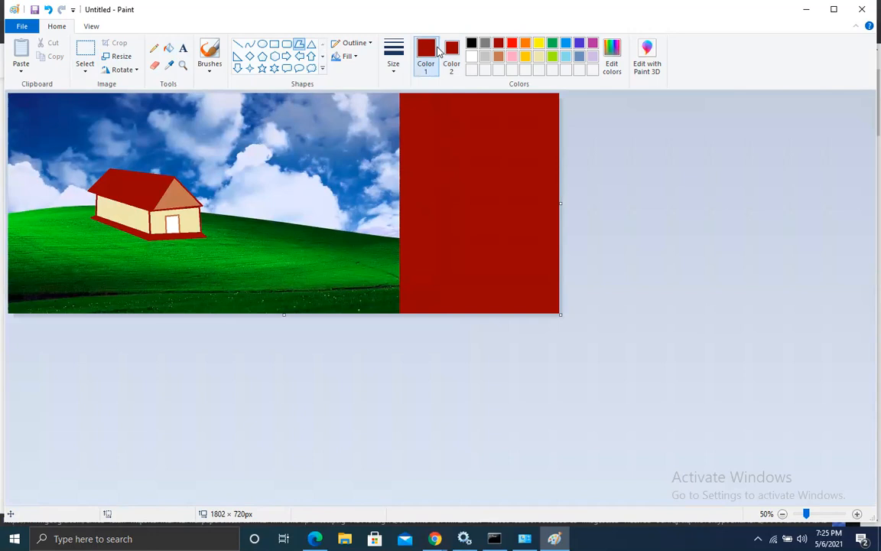
click(472, 57)
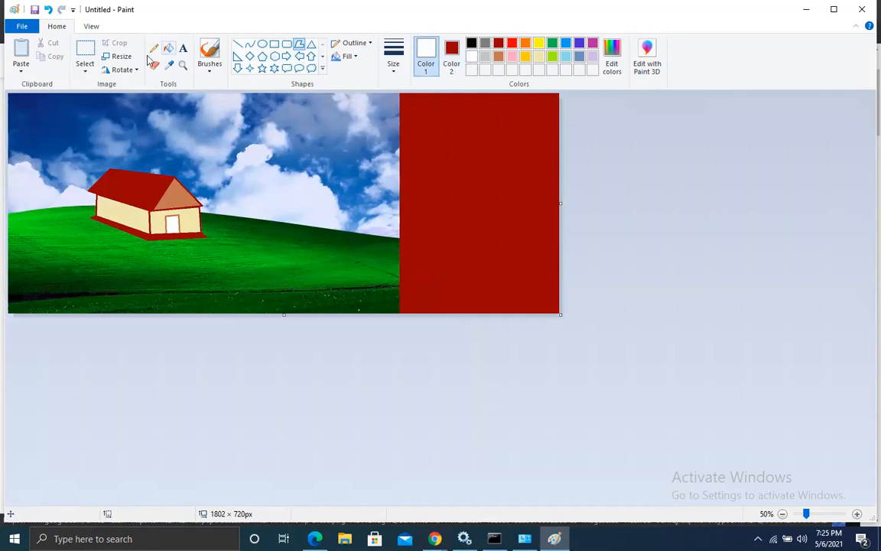
click(169, 47)
click(464, 173)
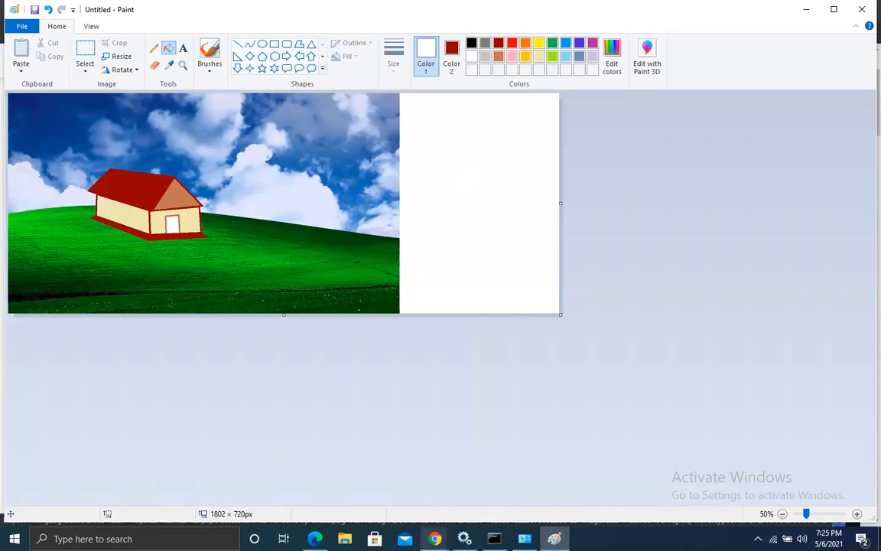
Switch to the Chrome image search and search for tree clipart.
click(435, 538)
click(438, 490)
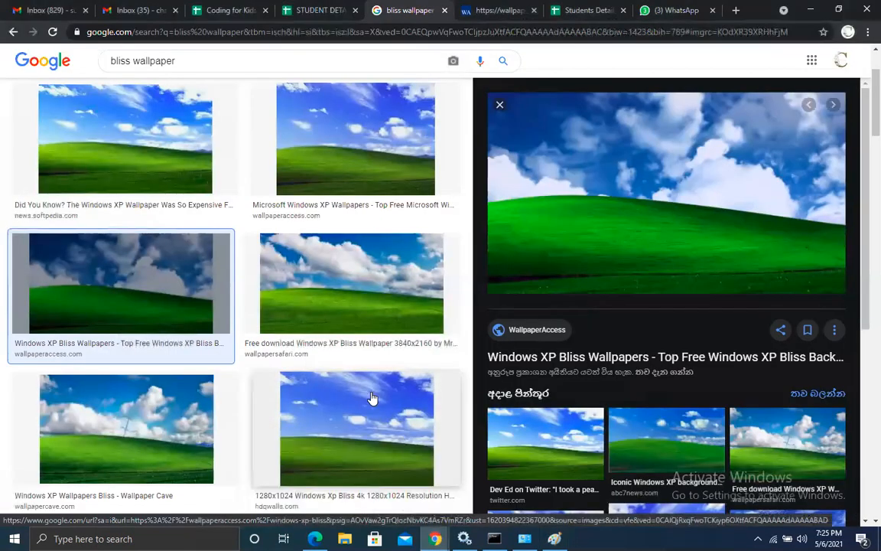
double_click(178, 66)
triple_click(179, 68)
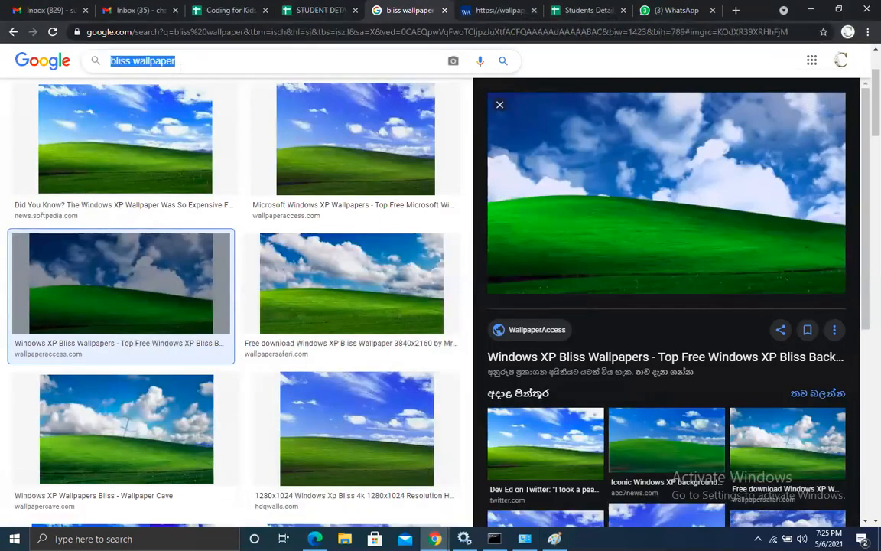
text(tree)
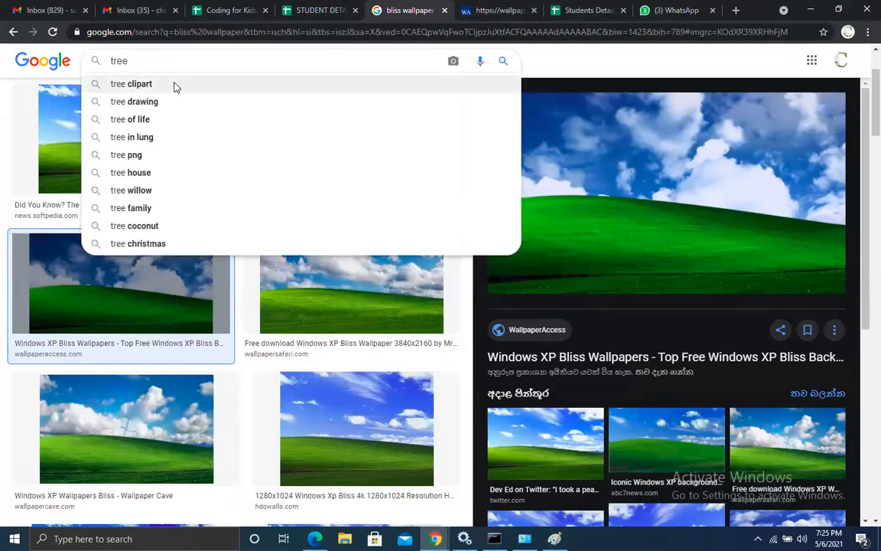
click(176, 85)
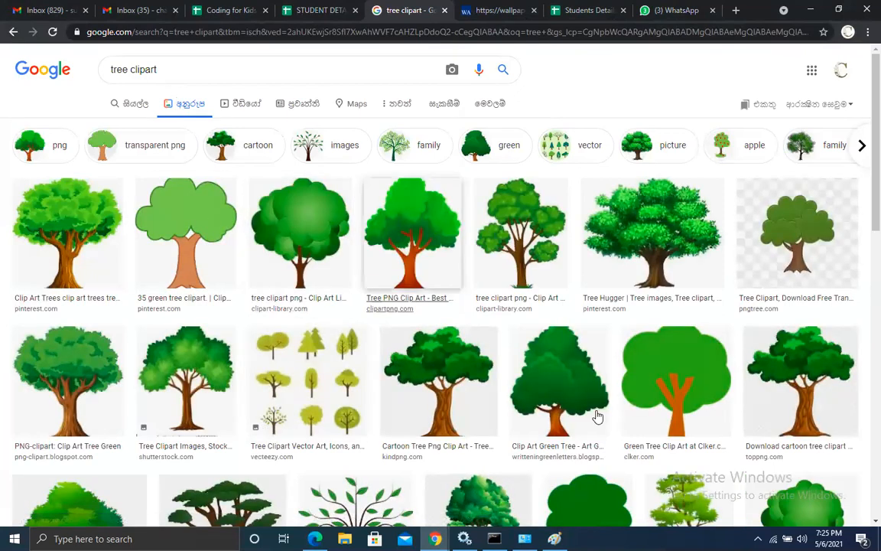
Find the Cartoon Green Tree PNG from IMGBIN.com among the related images and copy the image.
scroll(597, 416, down, 1)
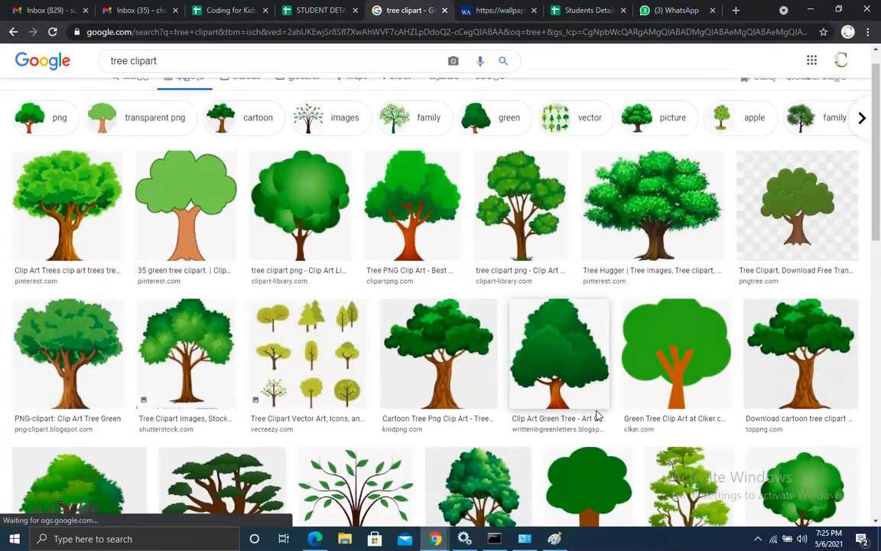
scroll(596, 416, down, 1)
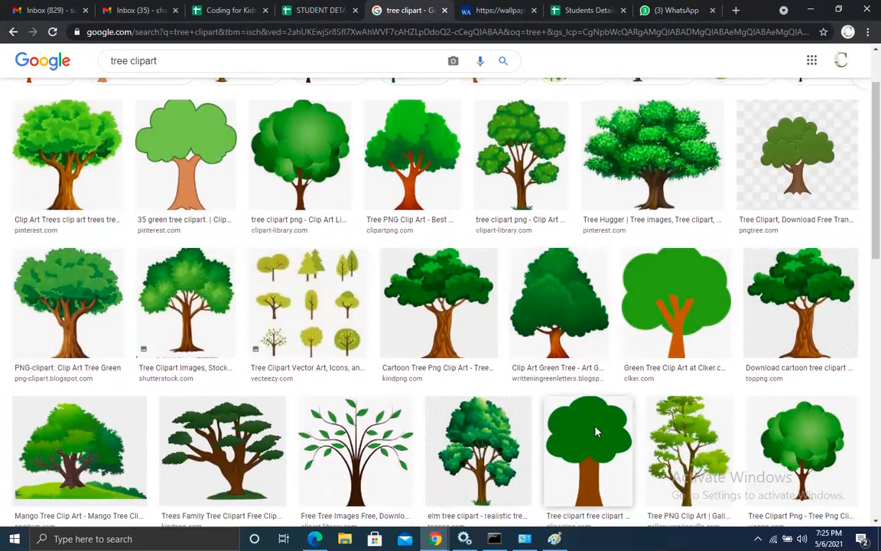
click(597, 429)
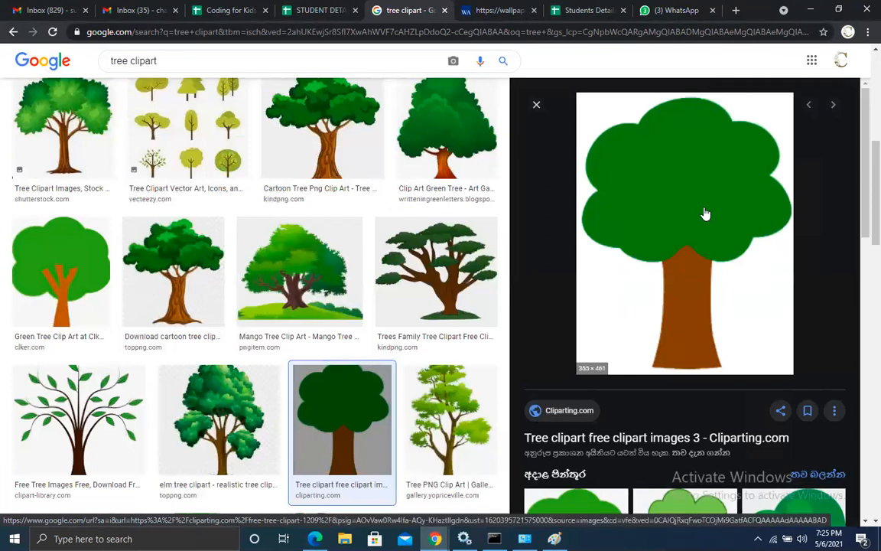
click(67, 260)
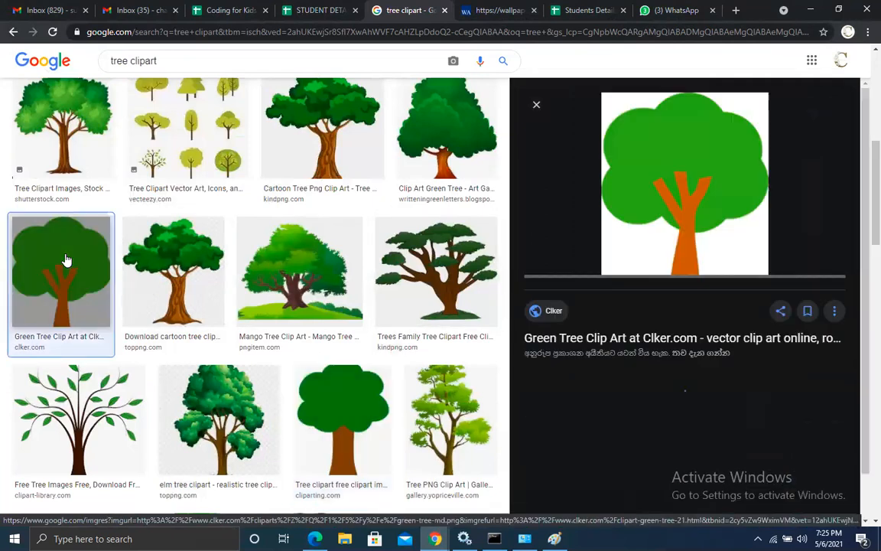
scroll(516, 399, down, 1)
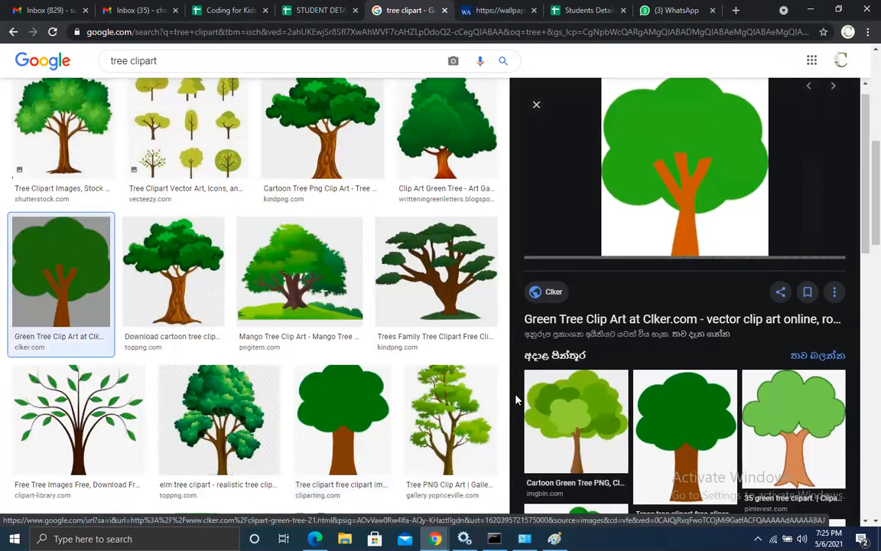
click(577, 417)
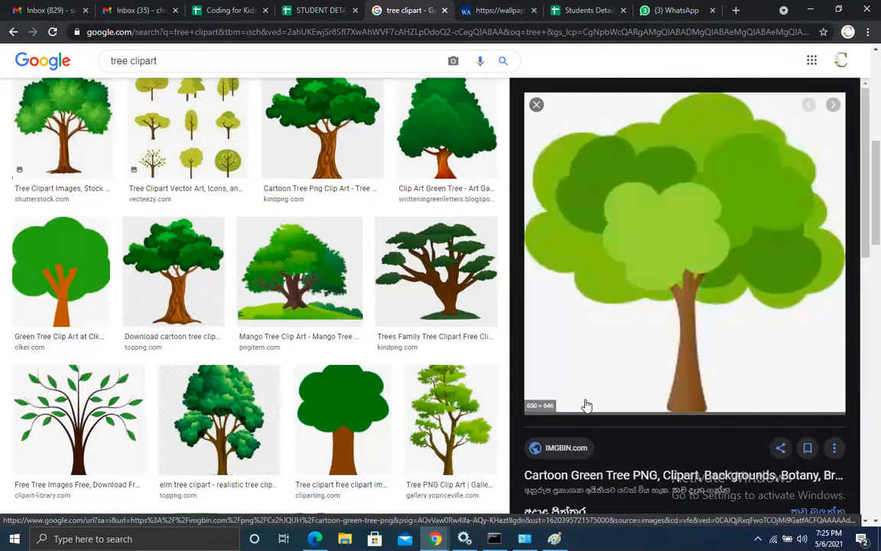
right_click(664, 196)
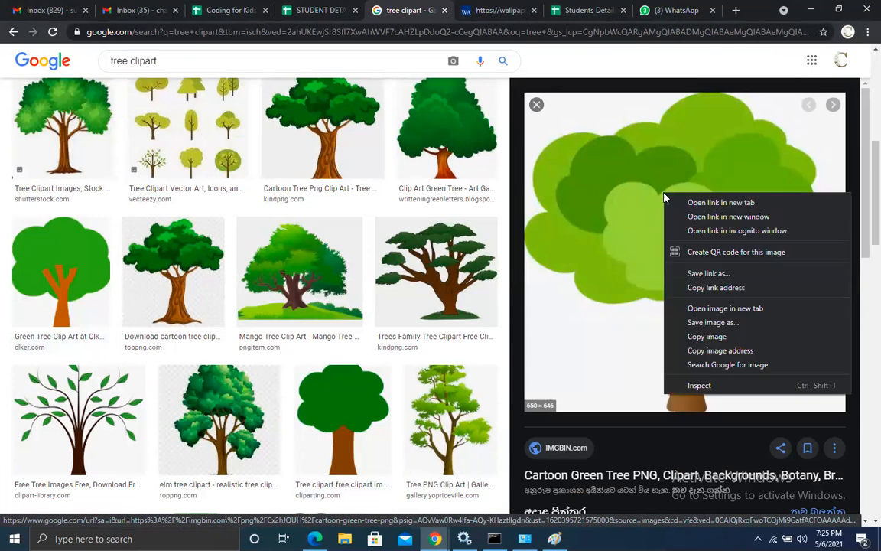
click(705, 337)
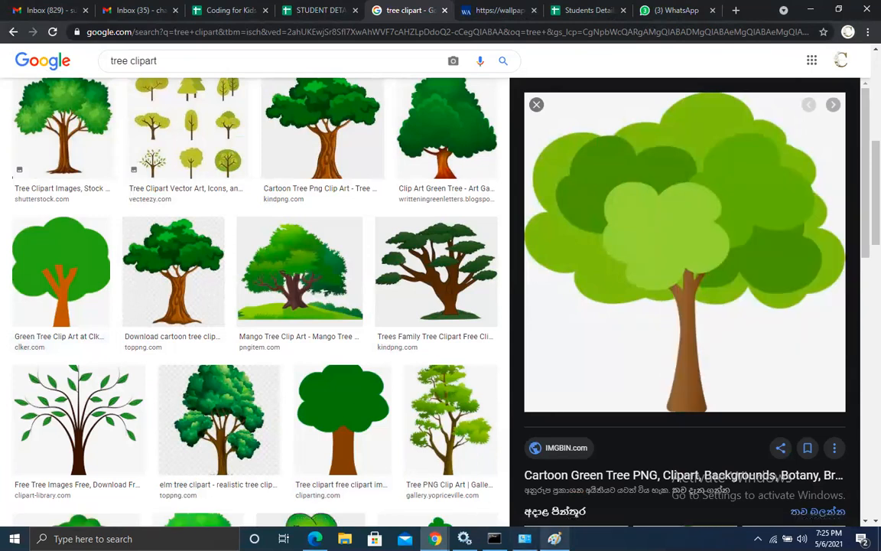
Switch to Paint, paste the tree picture, shrink it to about 342 × 374 px and place it in the blank white area.
click(554, 539)
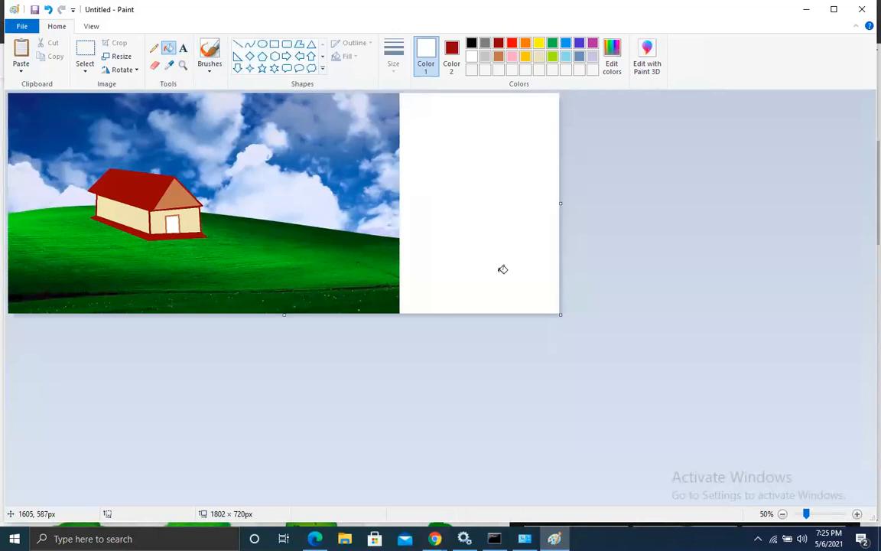
key(super)
click(23, 61)
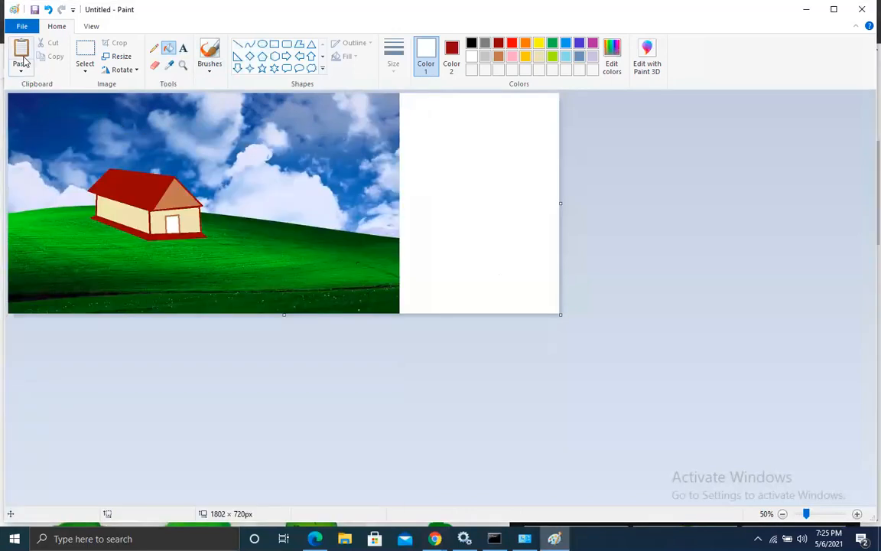
drag(166, 209, 446, 234)
drag(301, 313, 405, 254)
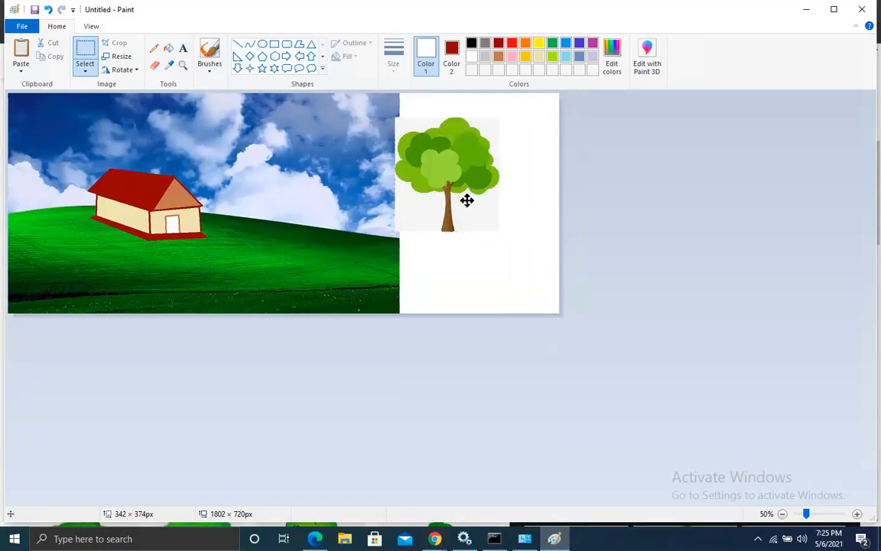
drag(466, 199, 474, 222)
click(530, 279)
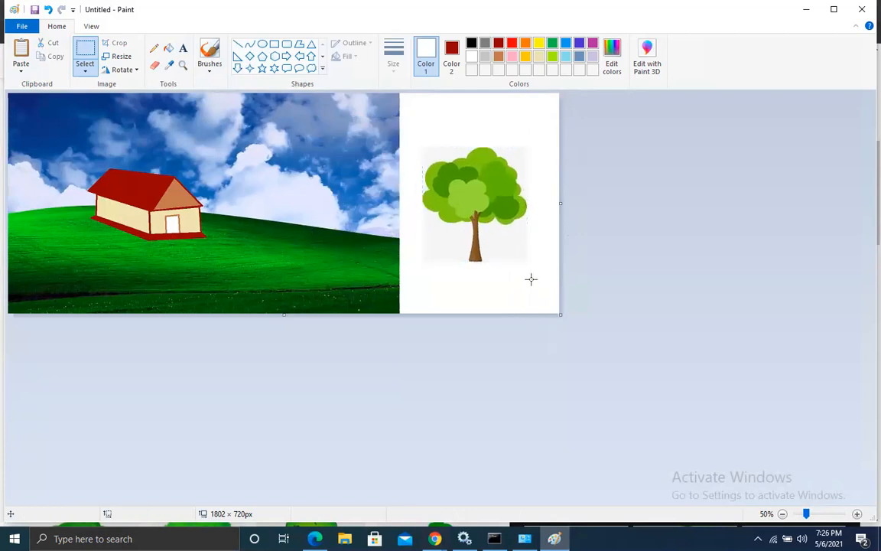
Set the selection shape to free-form and turn on transparent selection, with the canvas at 100% zoom showing the tree.
click(827, 514)
click(827, 514)
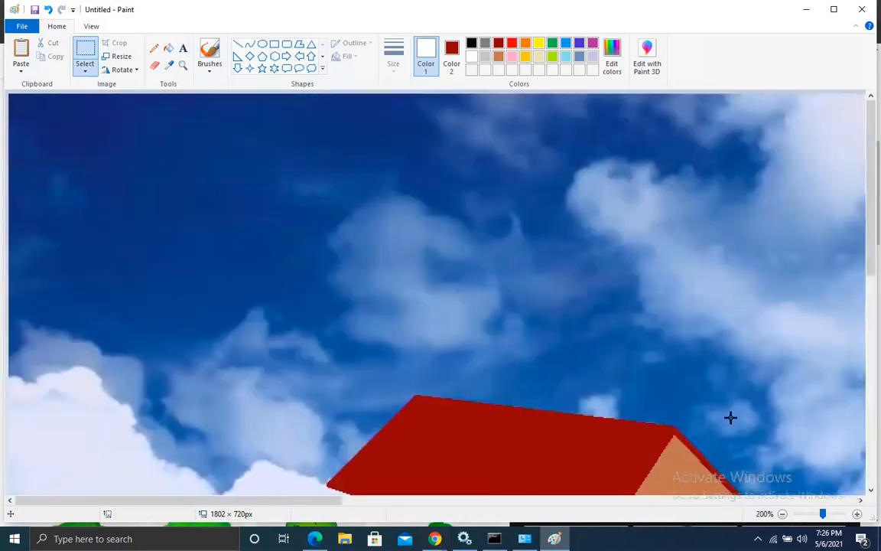
click(781, 514)
drag(619, 503, 862, 505)
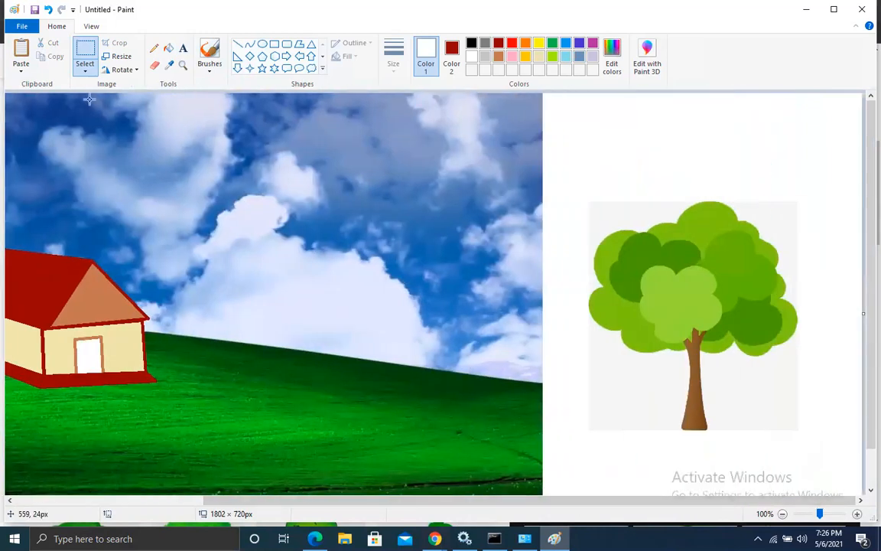
click(89, 69)
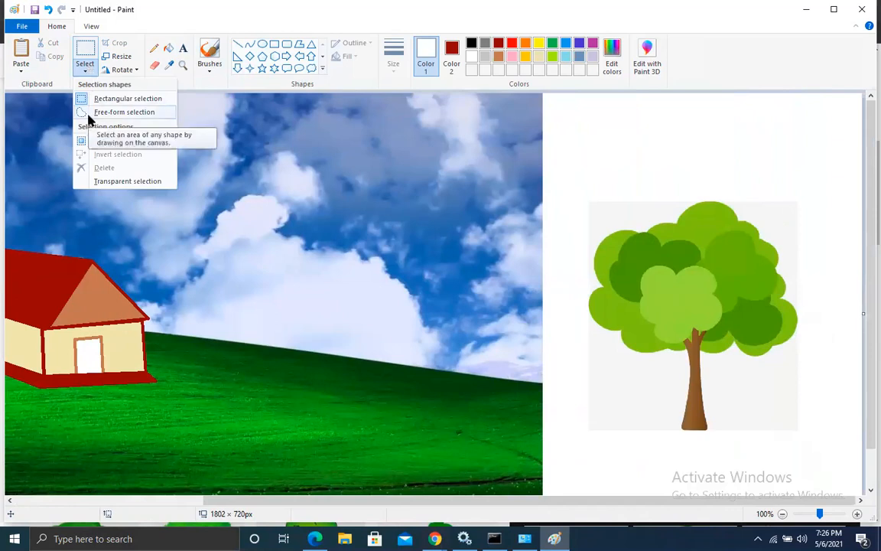
click(86, 73)
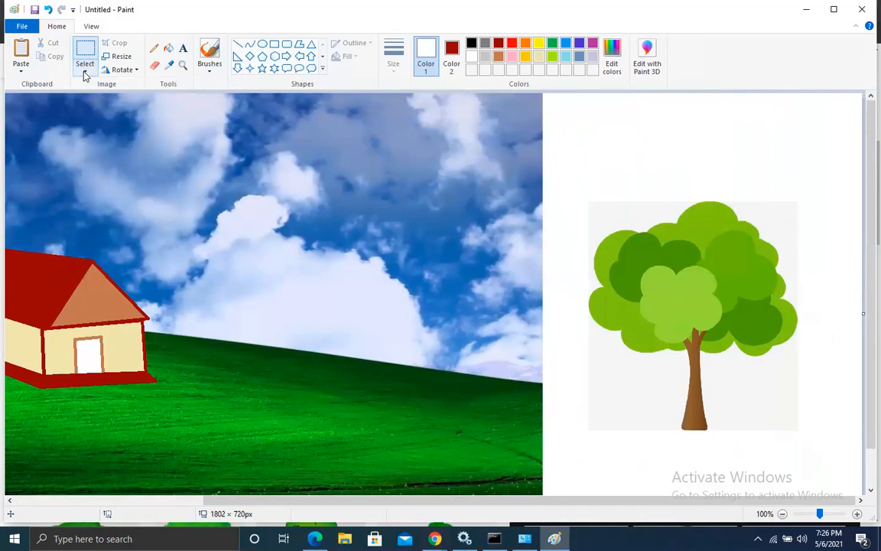
click(86, 74)
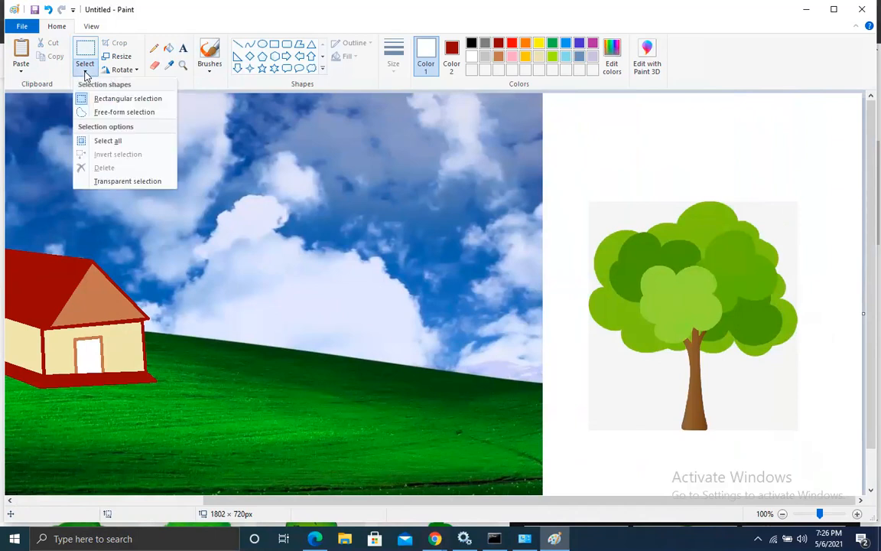
click(95, 113)
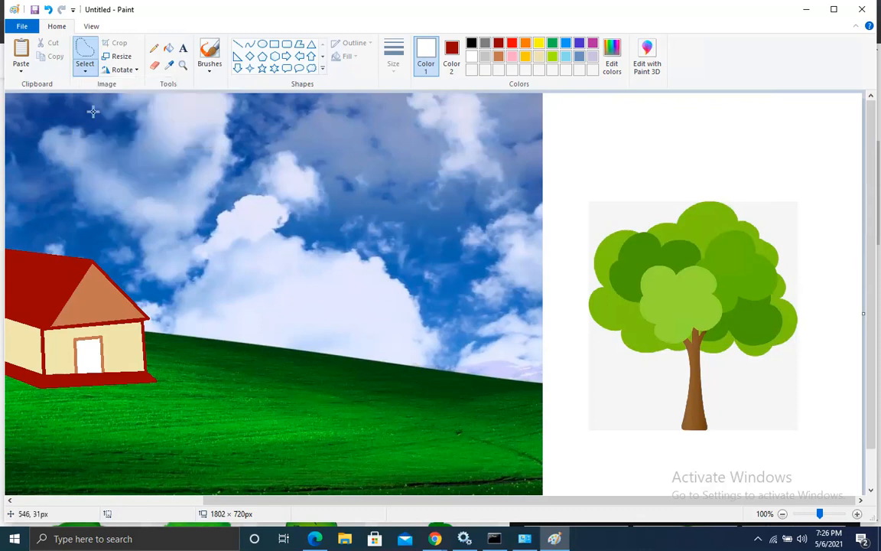
click(88, 73)
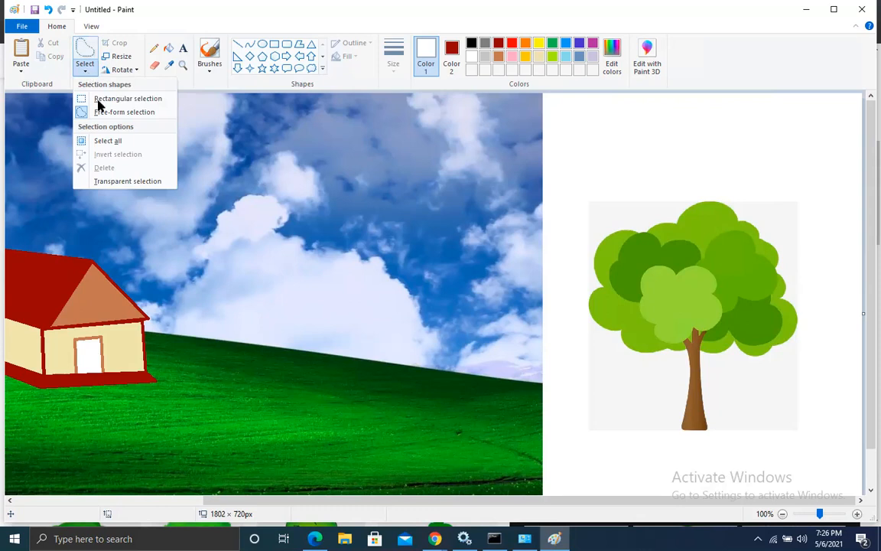
click(114, 183)
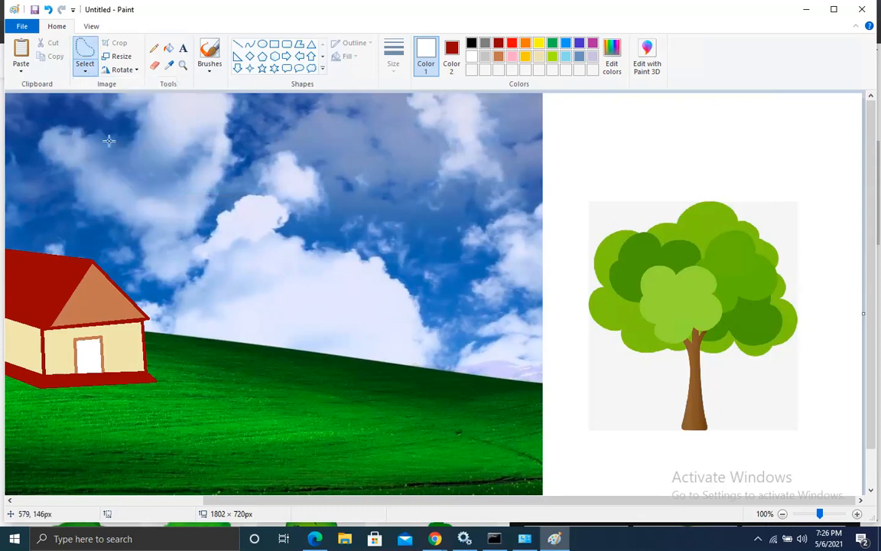
click(85, 70)
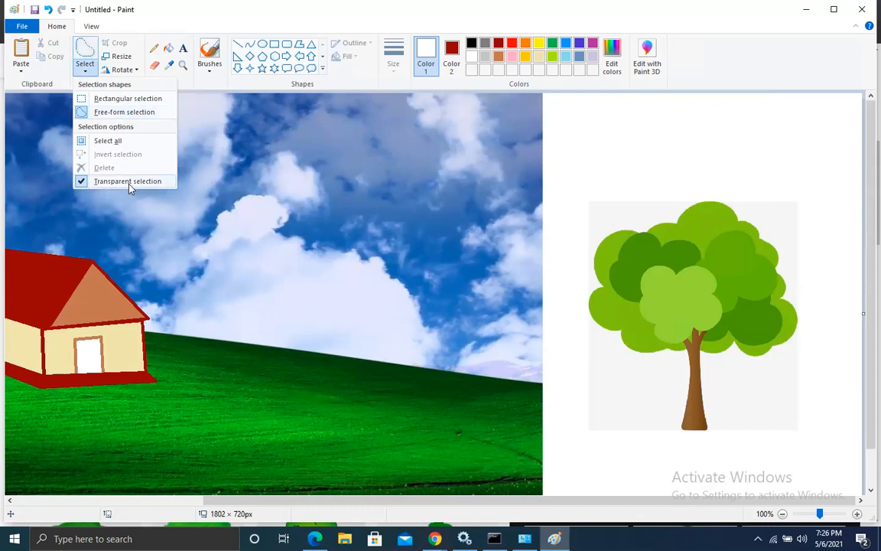
Trace a free-form selection around the tree's crown and trunk and cut it out of its grey background.
click(647, 259)
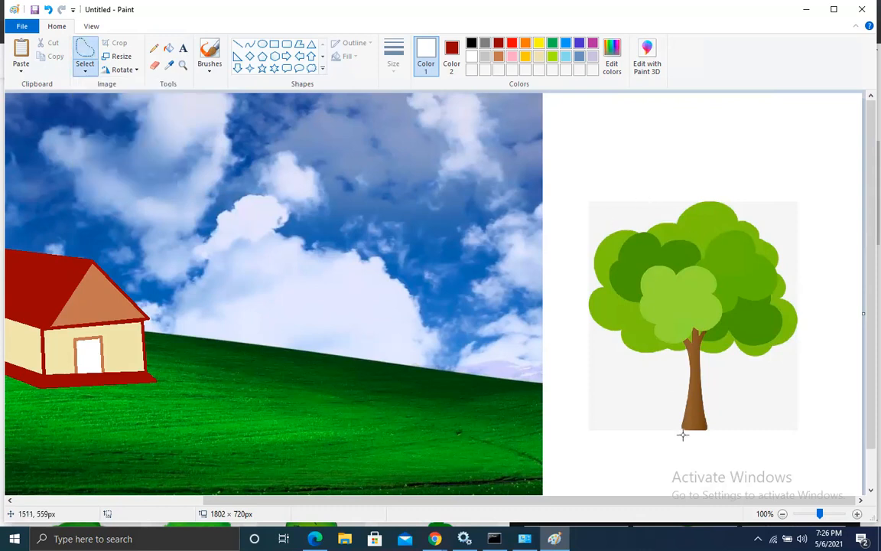
mouse_move(679, 426)
mouse_down()
mouse_move(687, 344)
mouse_move(634, 352)
mouse_move(607, 325)
mouse_move(591, 303)
mouse_move(606, 288)
mouse_move(594, 280)
mouse_move(596, 255)
mouse_move(610, 232)
mouse_move(654, 231)
mouse_move(700, 208)
mouse_move(722, 210)
mouse_move(759, 229)
mouse_move(795, 319)
mouse_move(787, 338)
mouse_move(757, 352)
mouse_move(733, 341)
mouse_move(700, 349)
mouse_move(704, 425)
mouse_move(681, 424)
mouse_up()
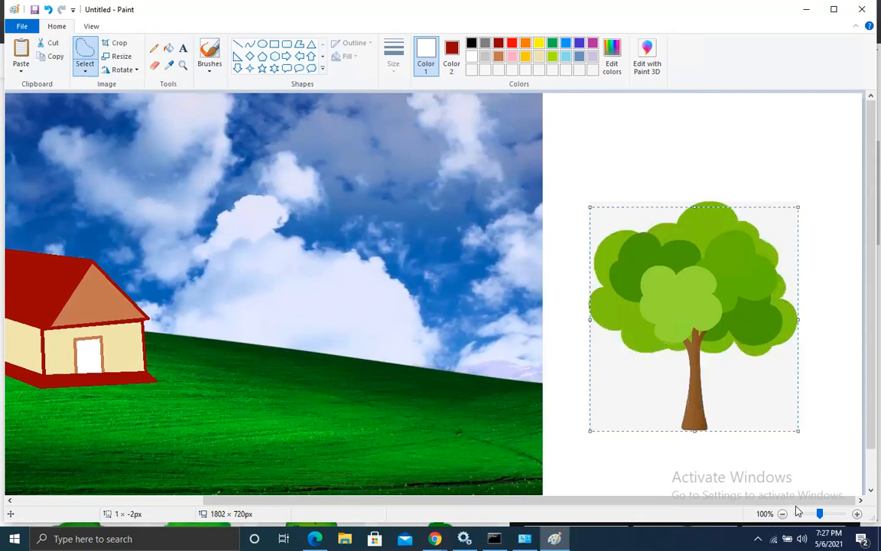
click(52, 43)
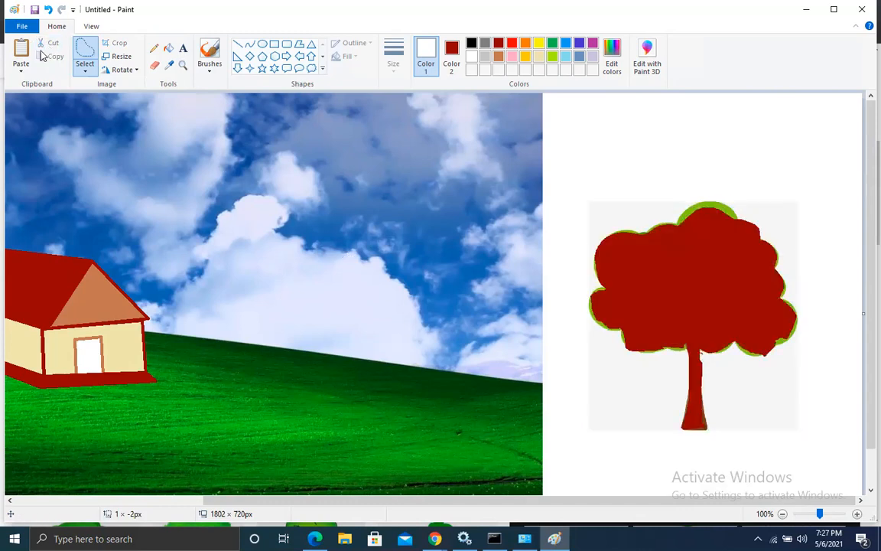
Paste the cut-out tree, shrink it to about 195 × 219 px and stand it on the hill beside the house.
click(21, 50)
drag(172, 213, 397, 252)
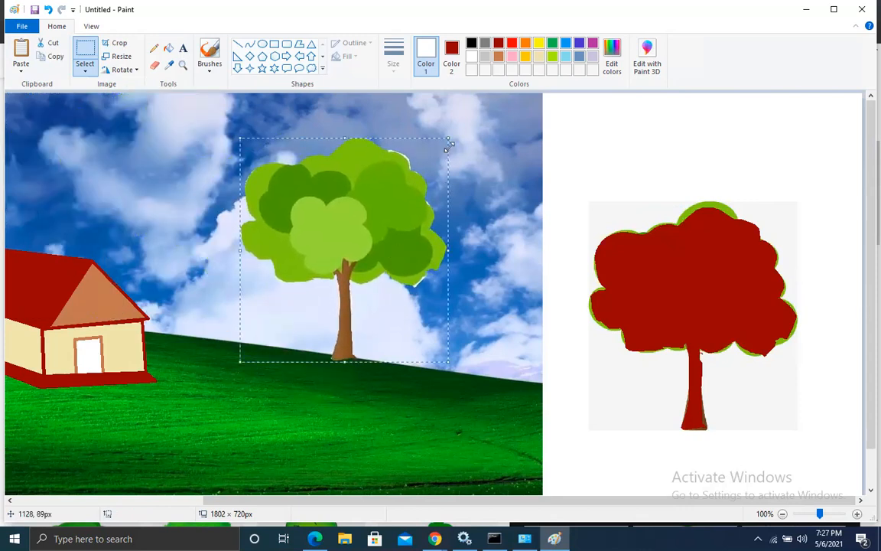
drag(448, 138, 359, 227)
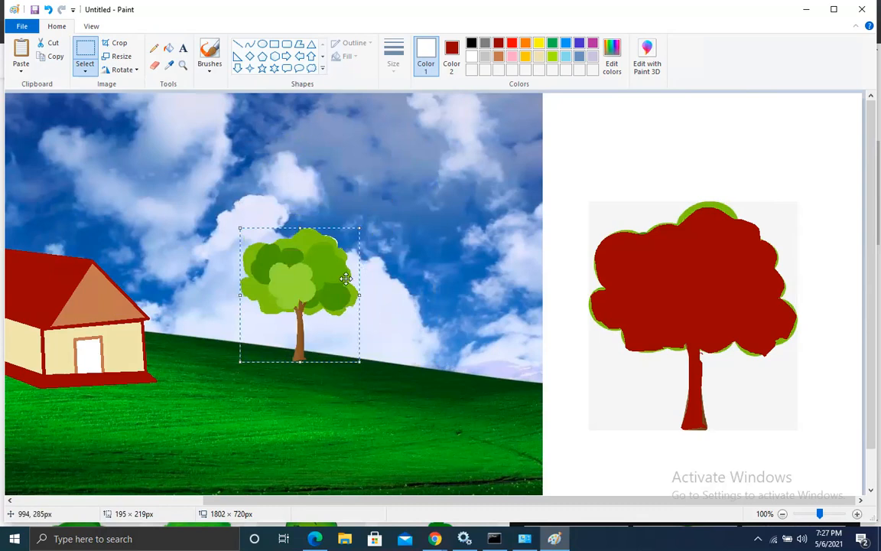
drag(321, 283, 304, 291)
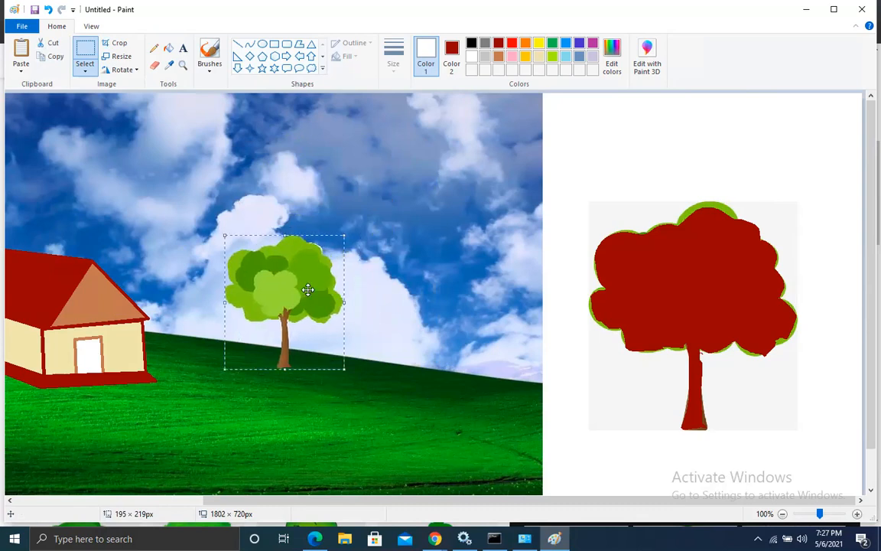
Duplicate the tree on the hill, shrink the copy to about 147 × 159 px and place it just right of the first tree.
click(54, 57)
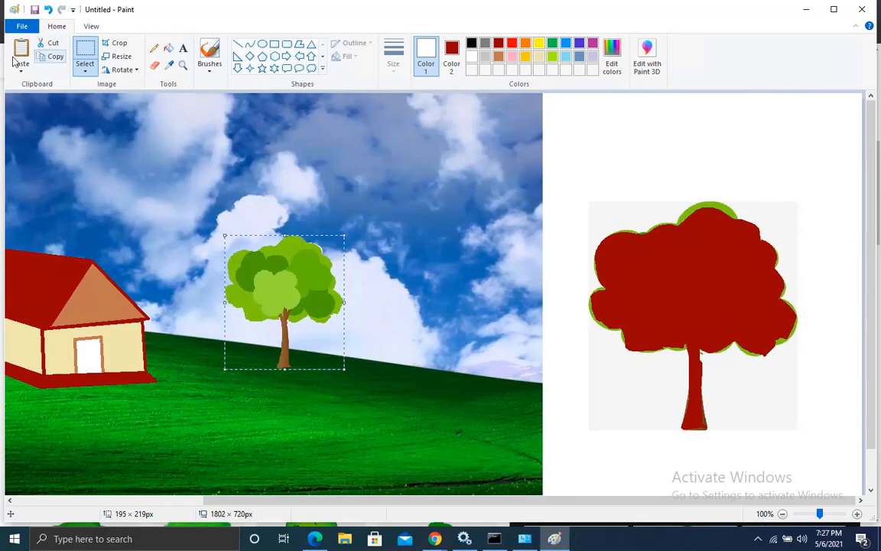
click(20, 53)
drag(73, 121, 364, 299)
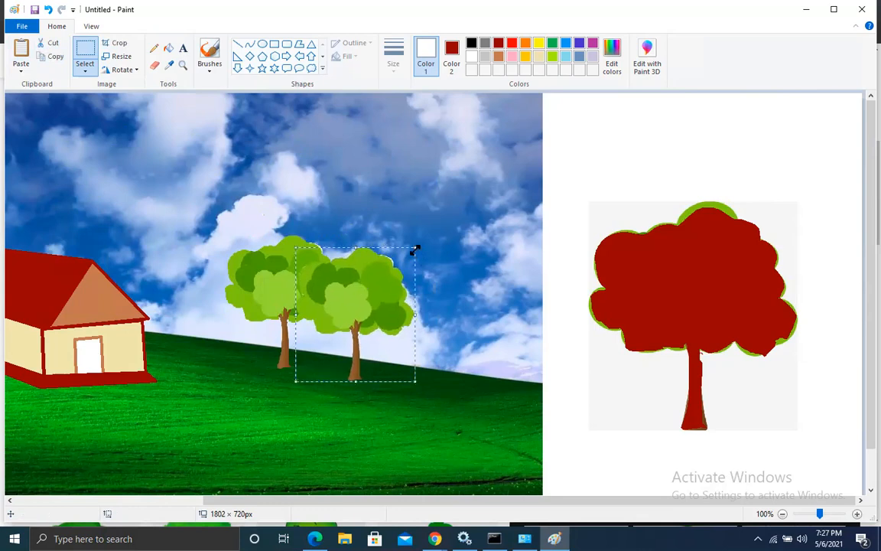
drag(413, 248, 362, 303)
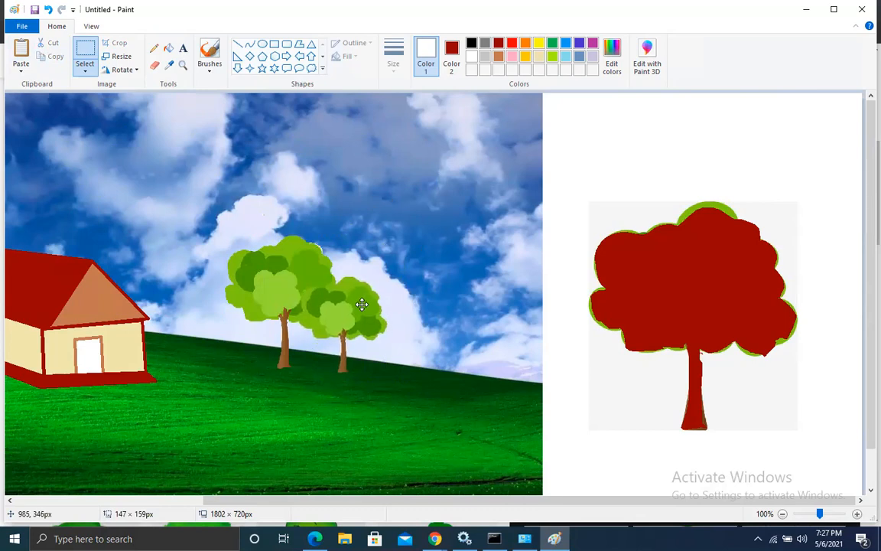
click(668, 191)
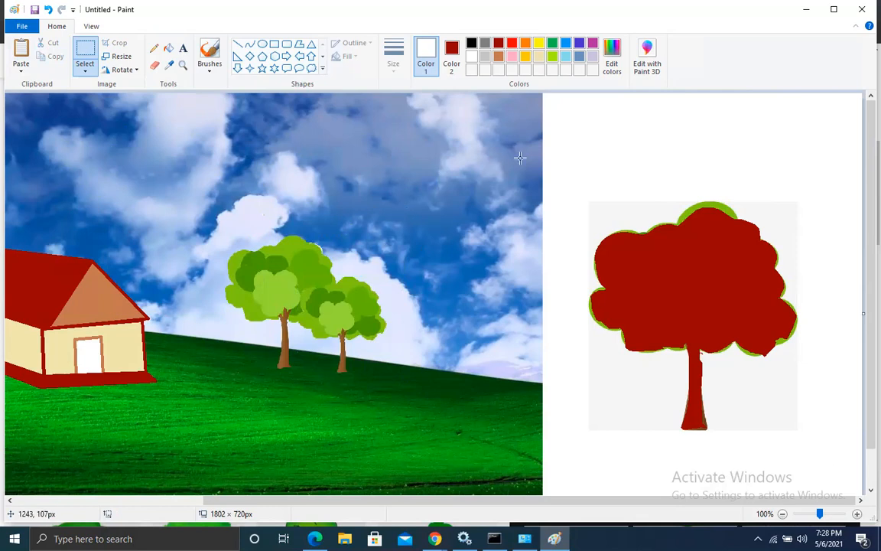
Narrow the canvas to 1279 × 720 px, cutting off the extended area with the leftover red tree shape.
drag(862, 314, 541, 315)
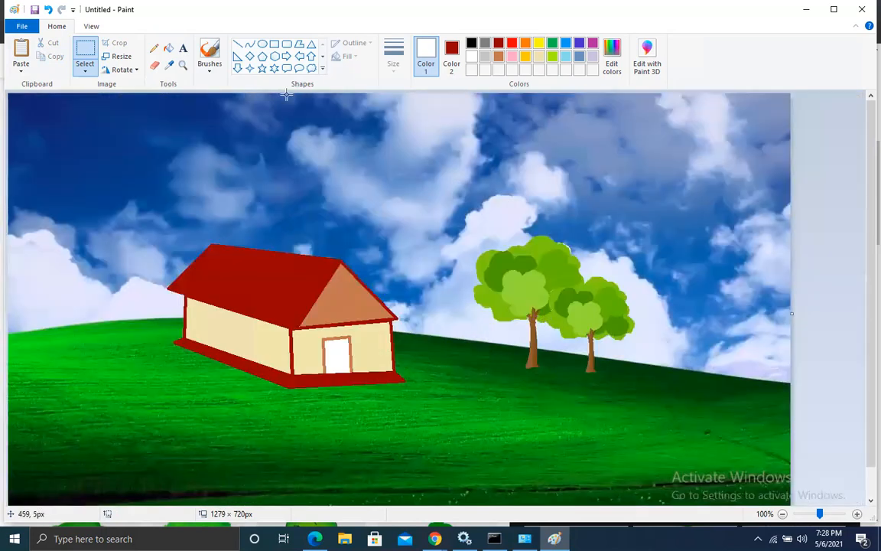
Choose the polygon shape with a solid color outline and a solid color fill.
click(299, 44)
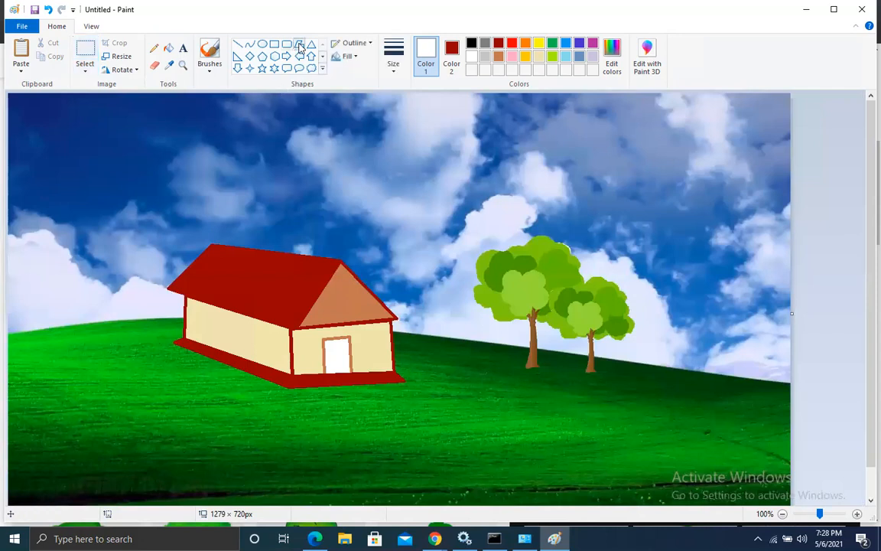
click(358, 43)
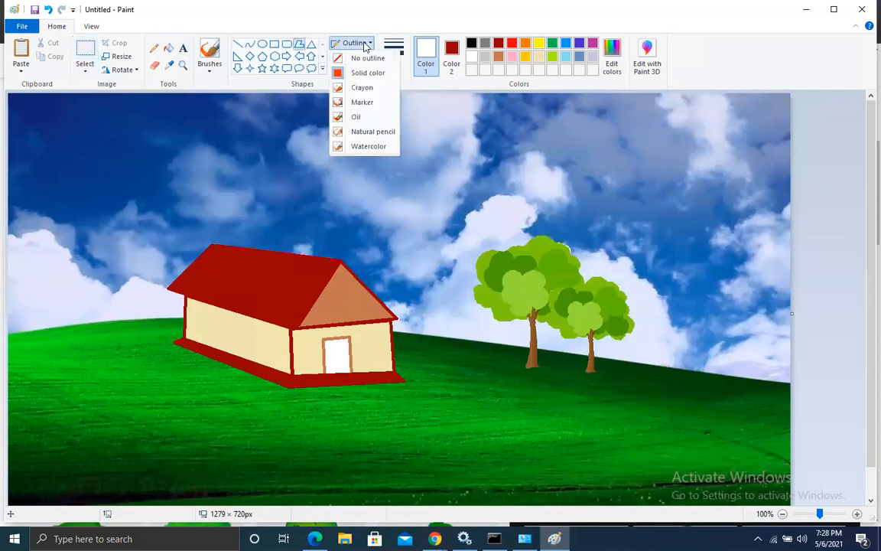
click(377, 79)
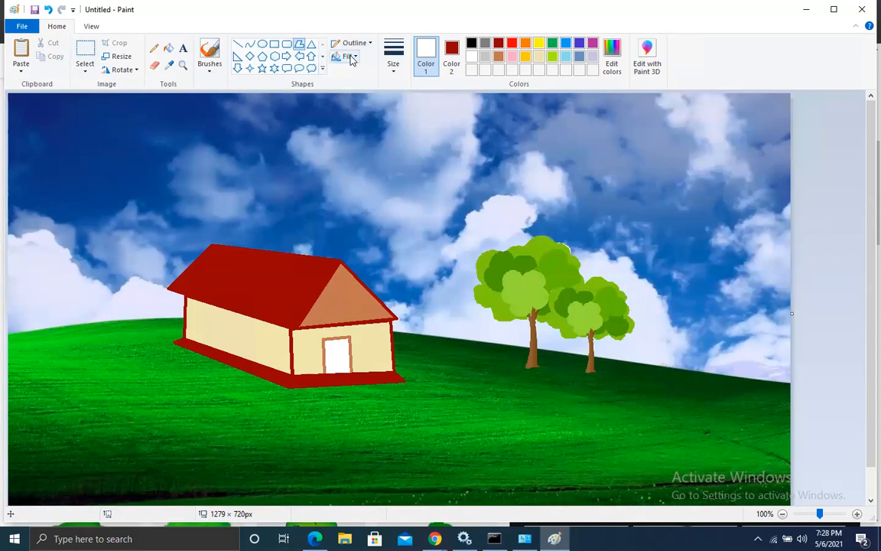
click(348, 55)
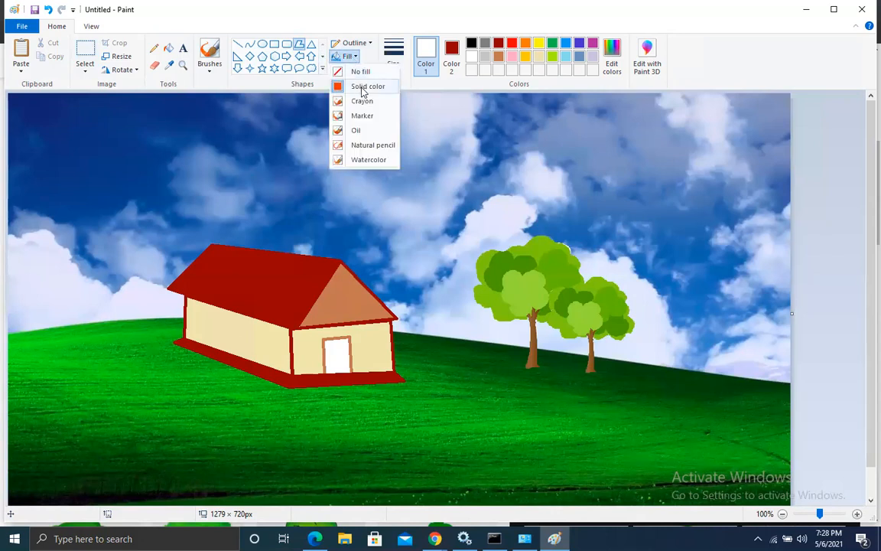
click(361, 41)
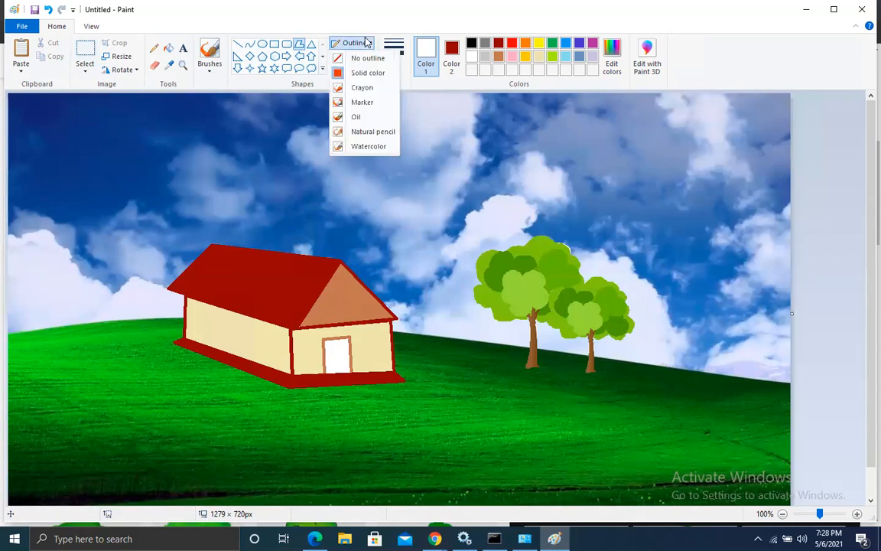
click(365, 79)
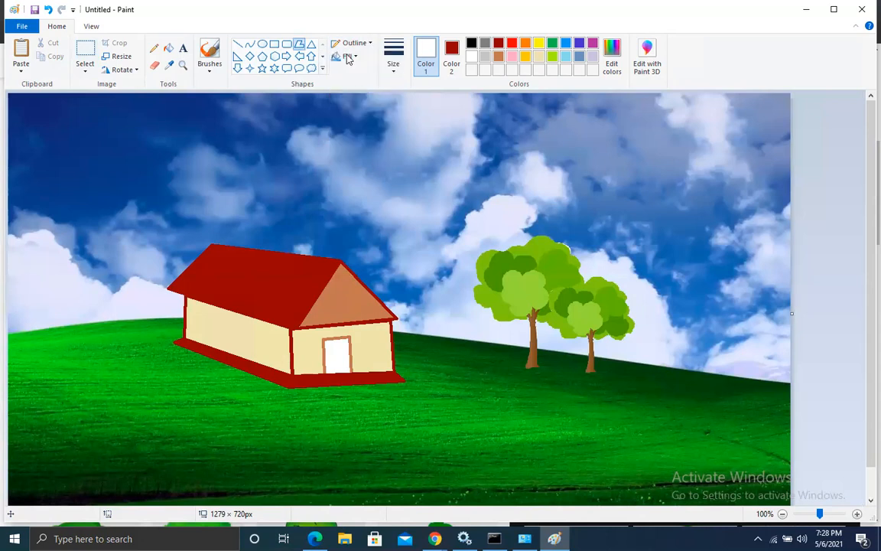
click(346, 56)
click(356, 86)
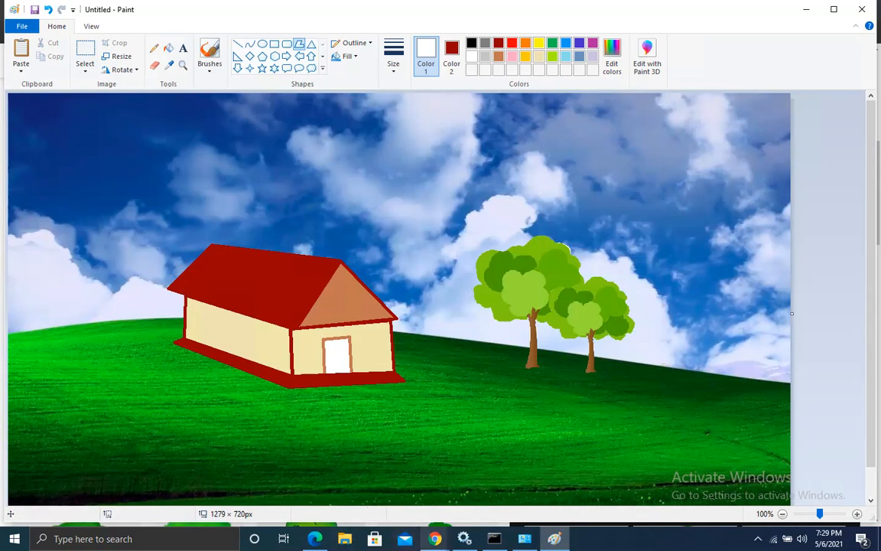
Switch to the Chrome window with the tree clipart results and search Google Images for "image manipulation".
mouse_move(434, 539)
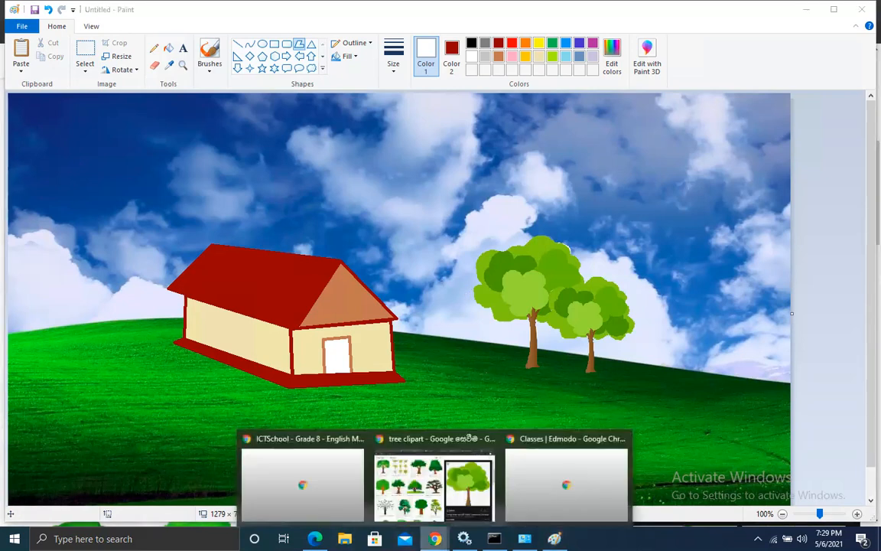
click(459, 472)
triple_click(235, 61)
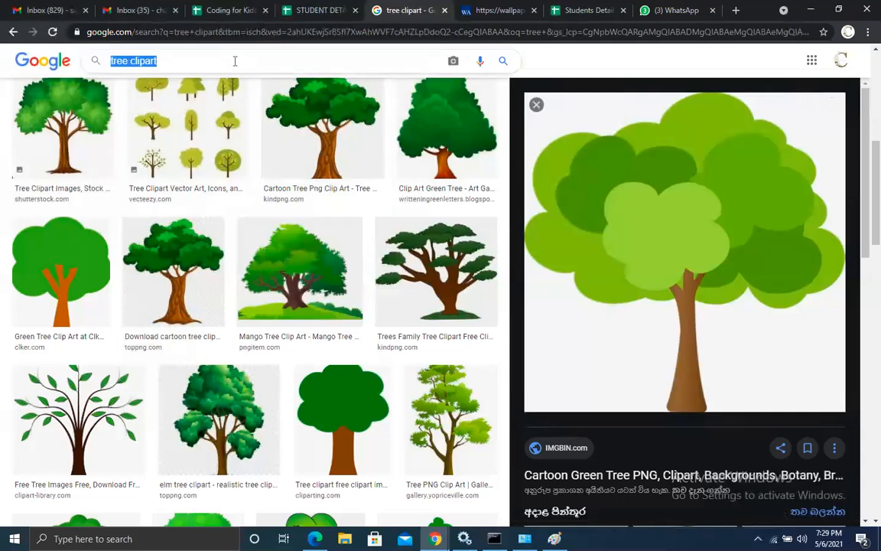
text(image)
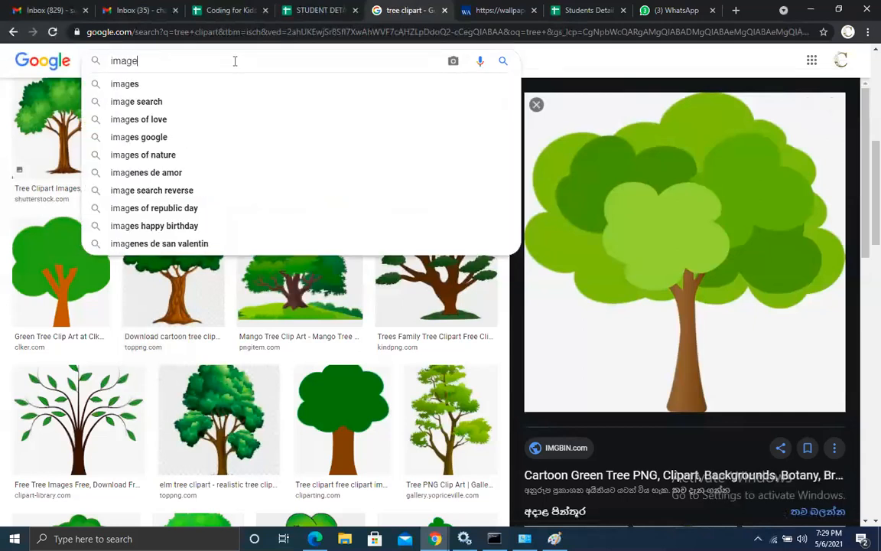
text( manipulation)
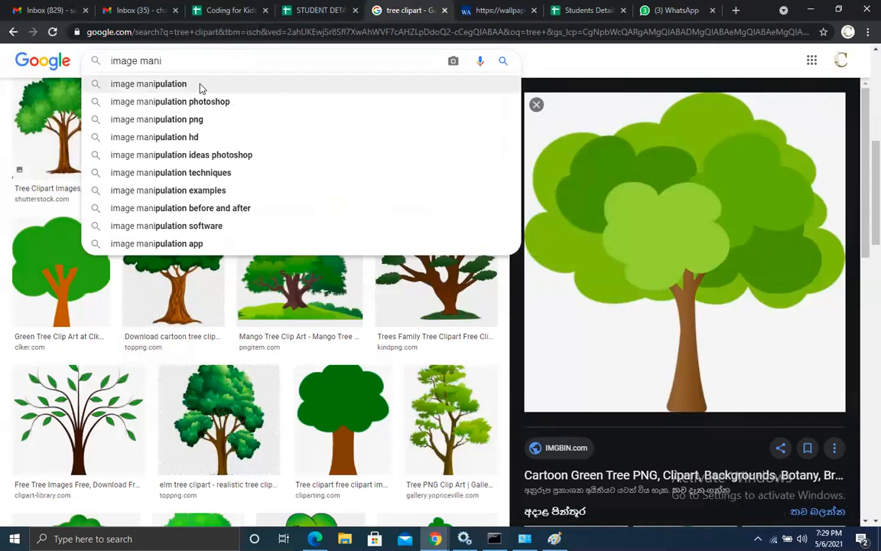
click(198, 84)
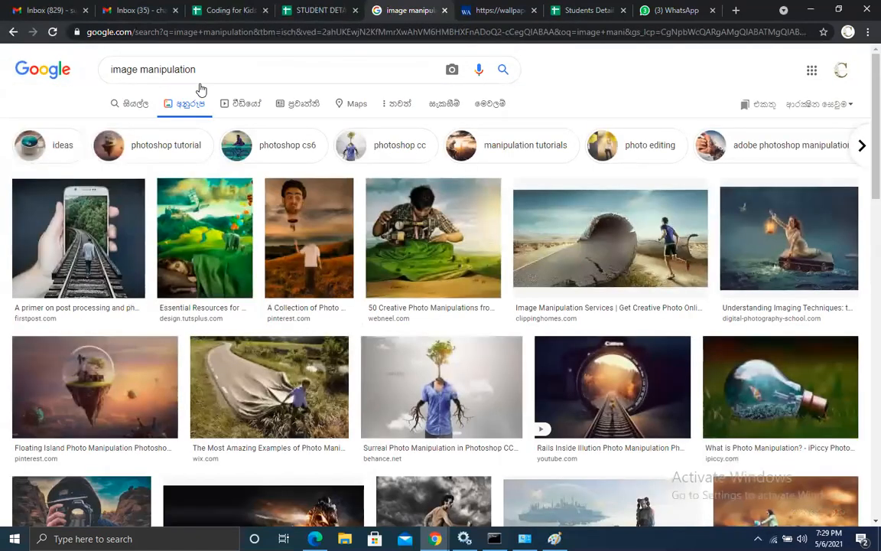
Preview the sewing-landscape, rolled-road runner and woman-on-suitcase images as examples of photo manipulation.
click(411, 239)
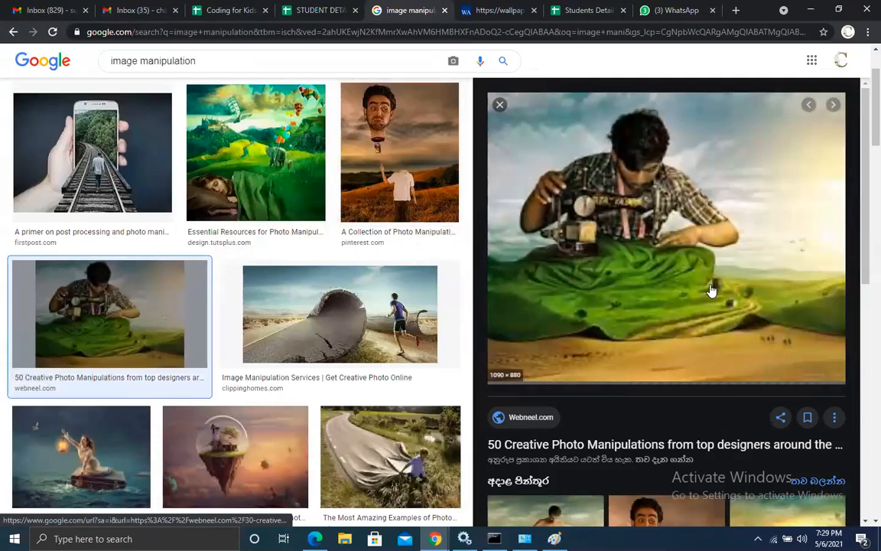
click(384, 288)
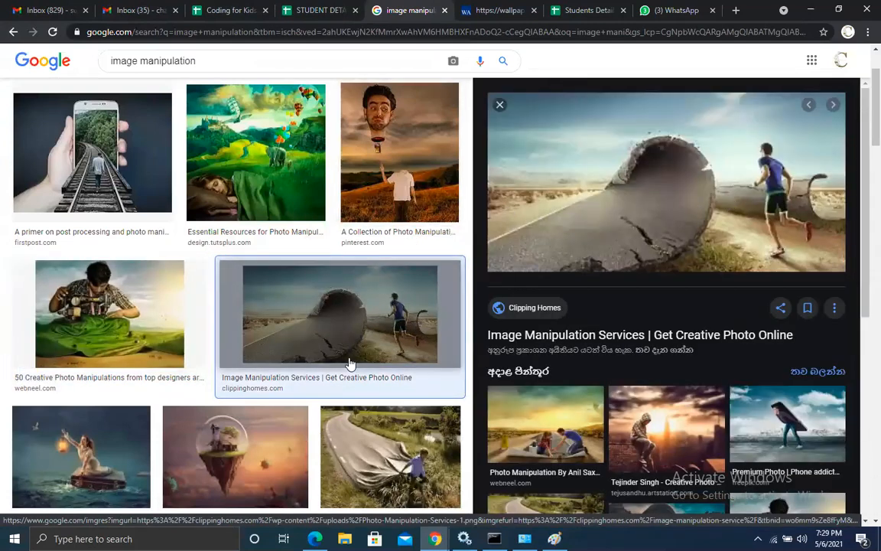
click(117, 434)
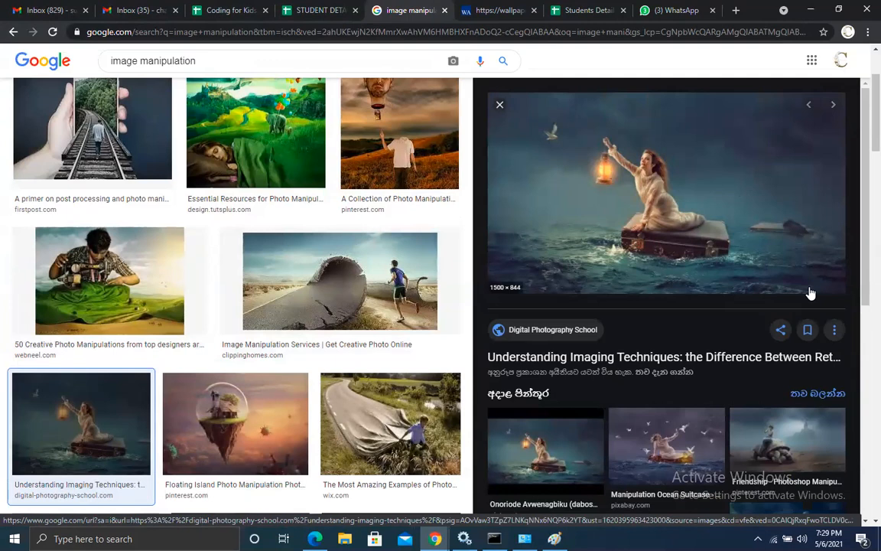
scroll(810, 293, up, 2)
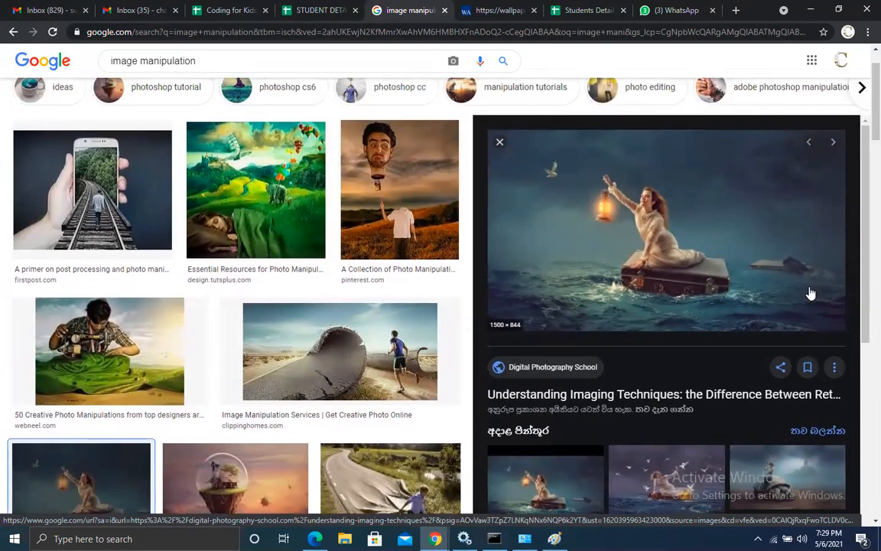
Return to the remote desktop session at 192.168.1.5 and switch back to the picture in Paint.
key(super+Tab)
key(super+Tab)
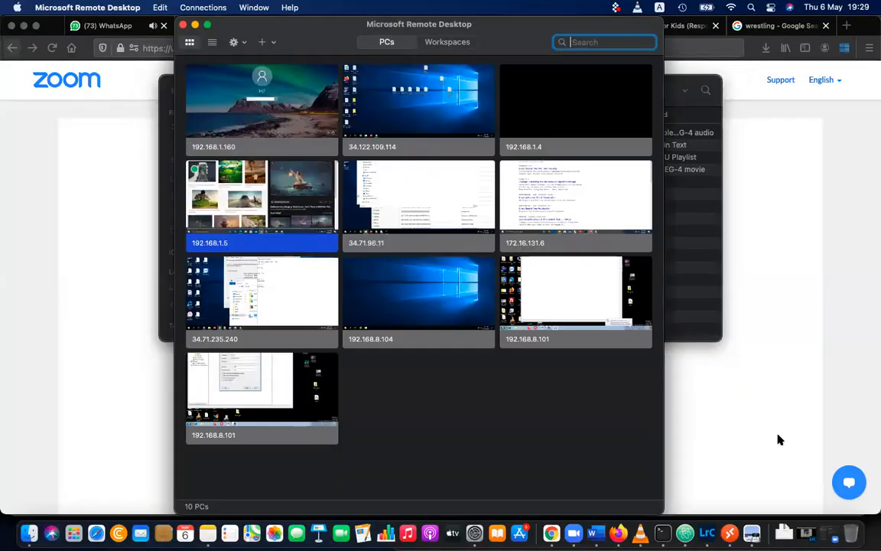
double_click(262, 205)
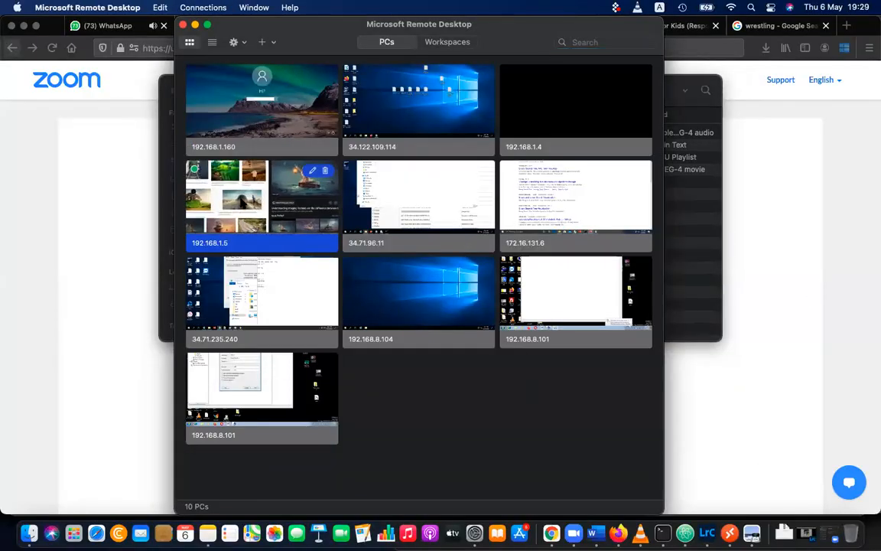
key(alt+Tab)
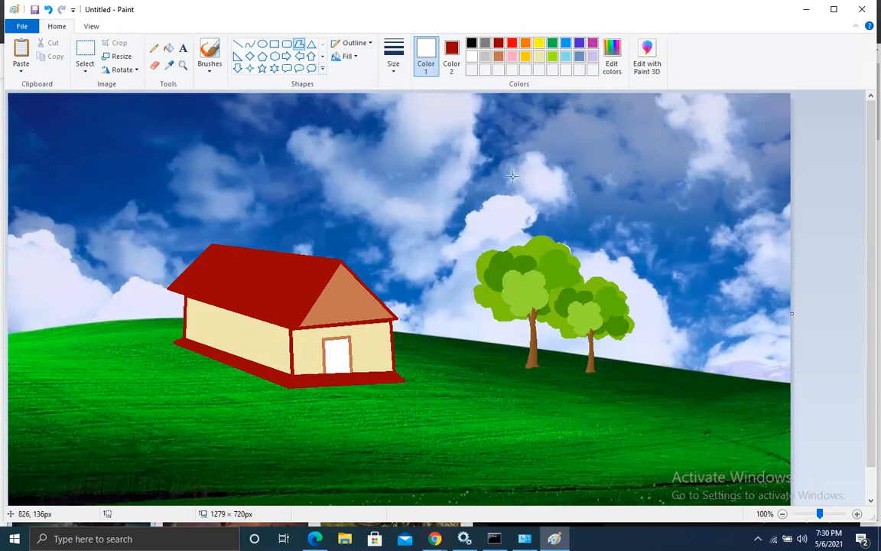
Select the basic Brush as the painting tool.
click(213, 68)
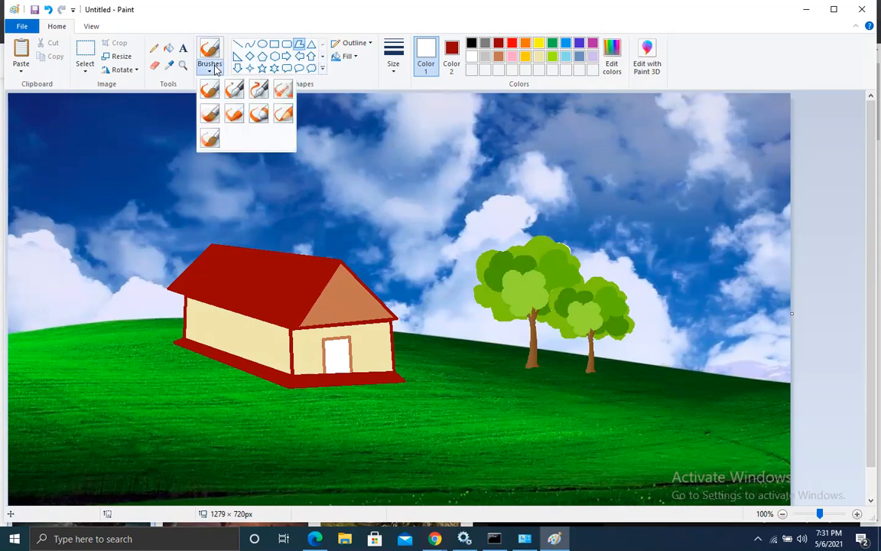
click(209, 90)
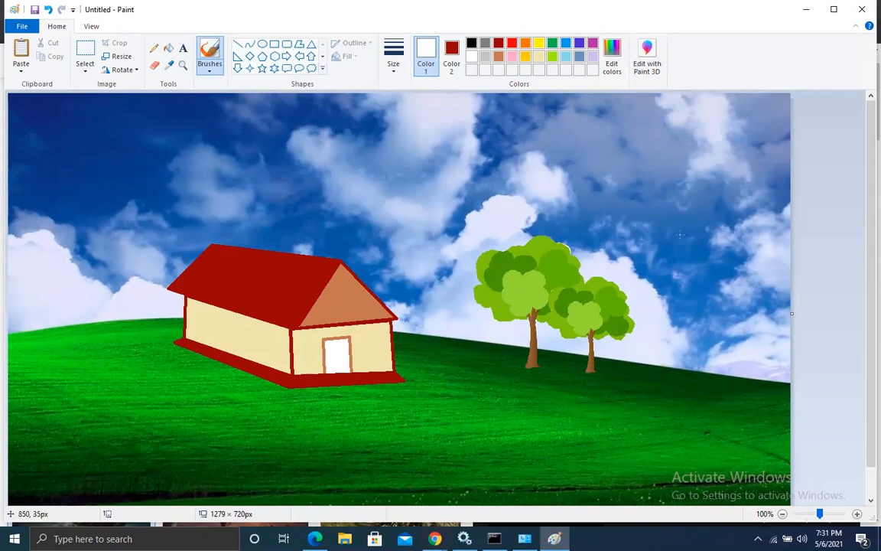
click(202, 65)
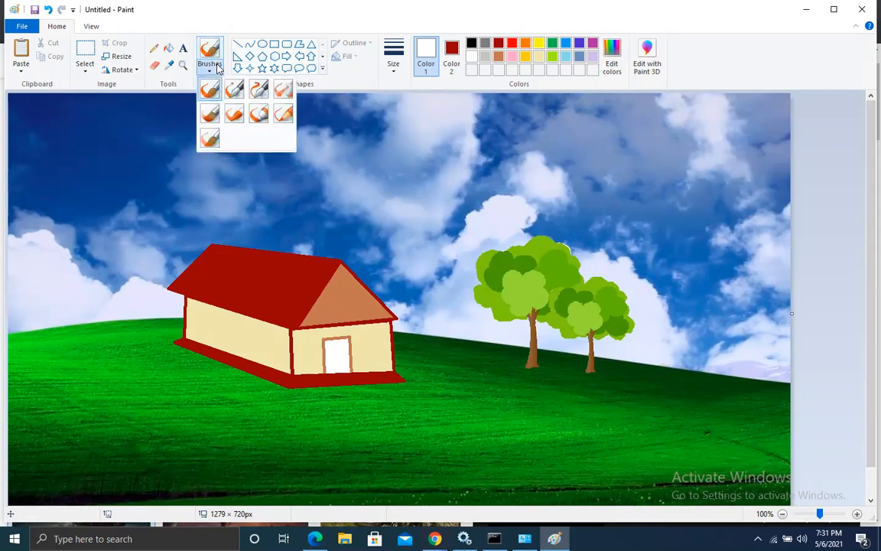
click(213, 91)
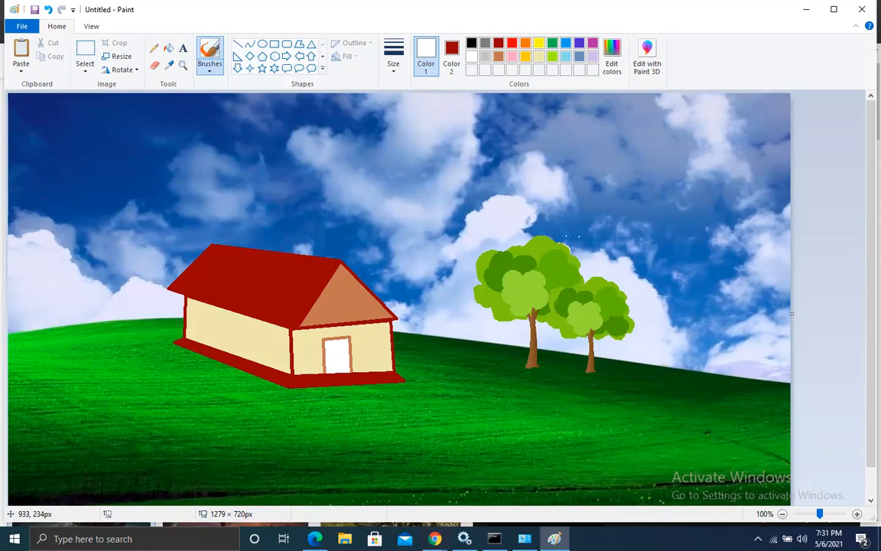
Sample the sky blue beside the larger tree's crown and brush over the white fringe along its upper right edge.
drag(818, 514, 831, 514)
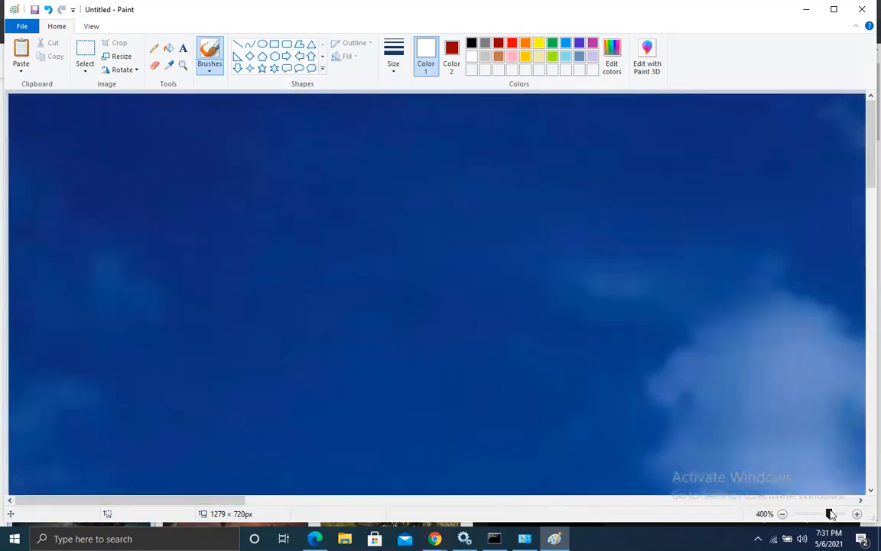
click(704, 500)
drag(861, 179, 864, 312)
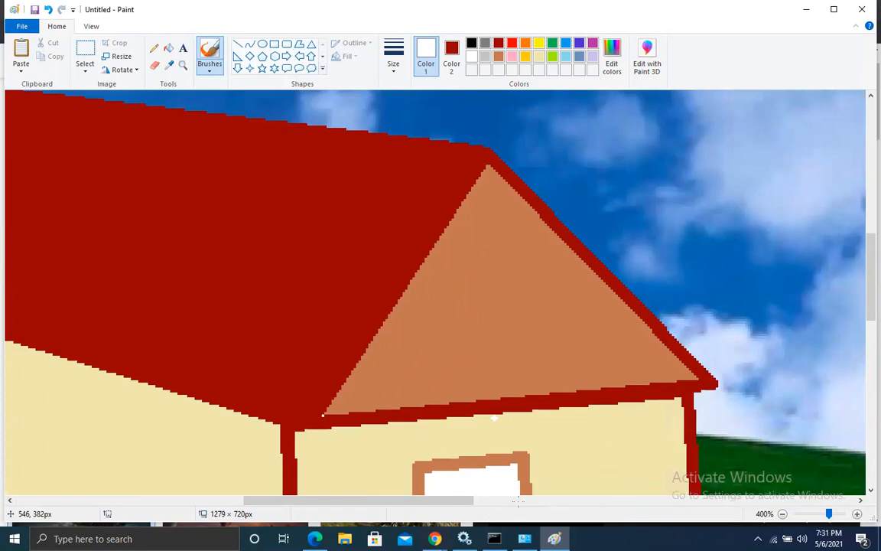
click(518, 501)
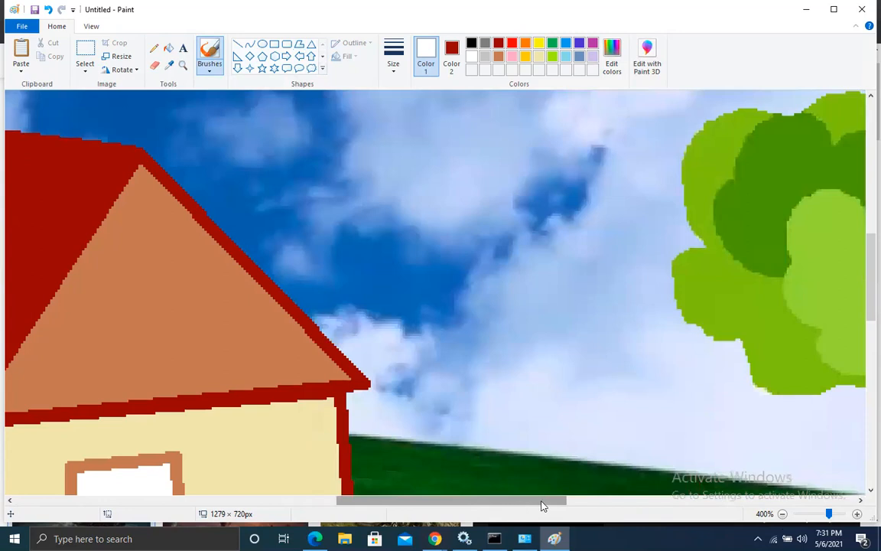
click(626, 507)
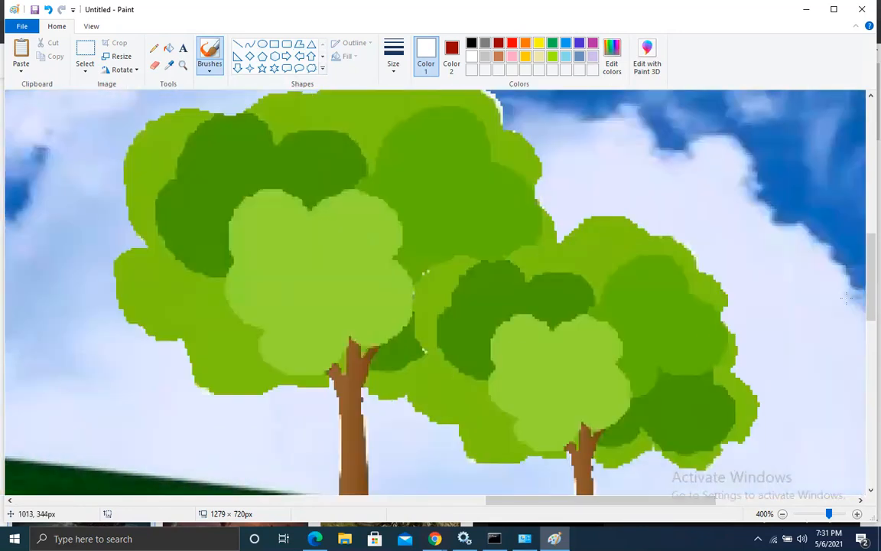
scroll(861, 275, up, 3)
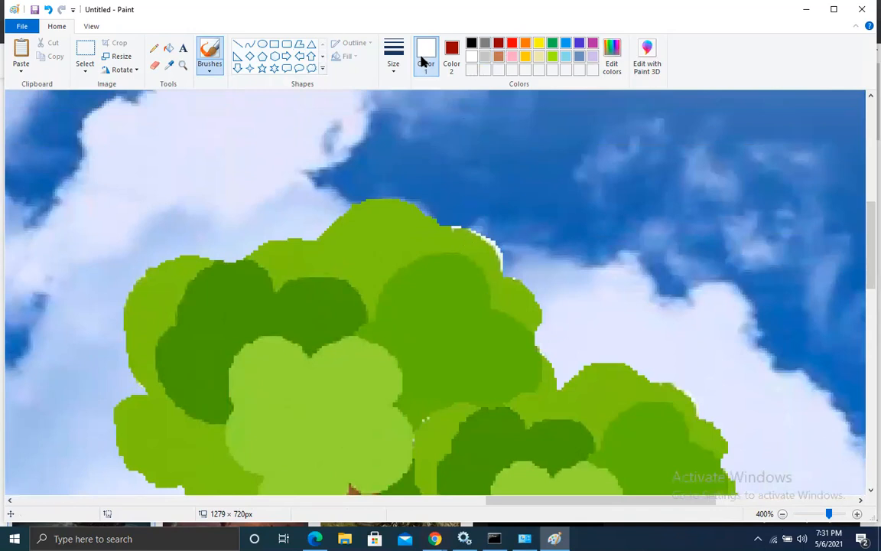
click(171, 65)
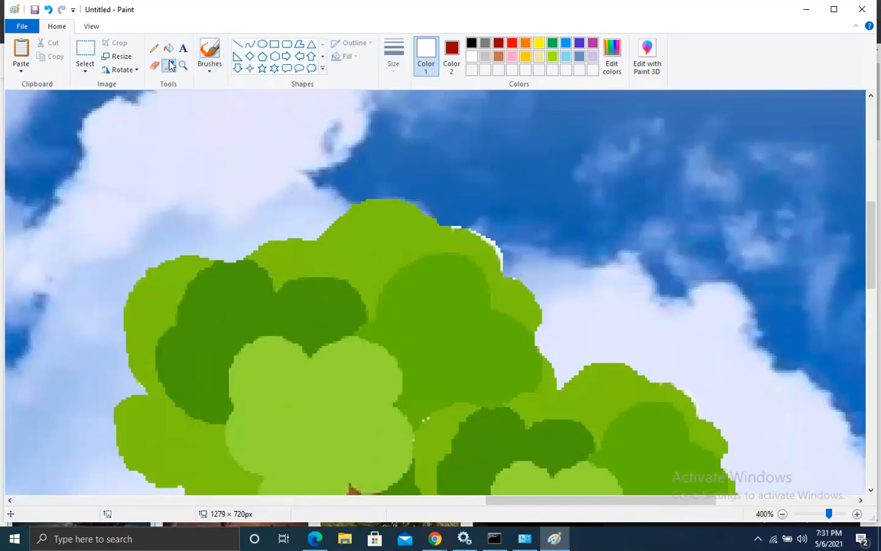
click(452, 217)
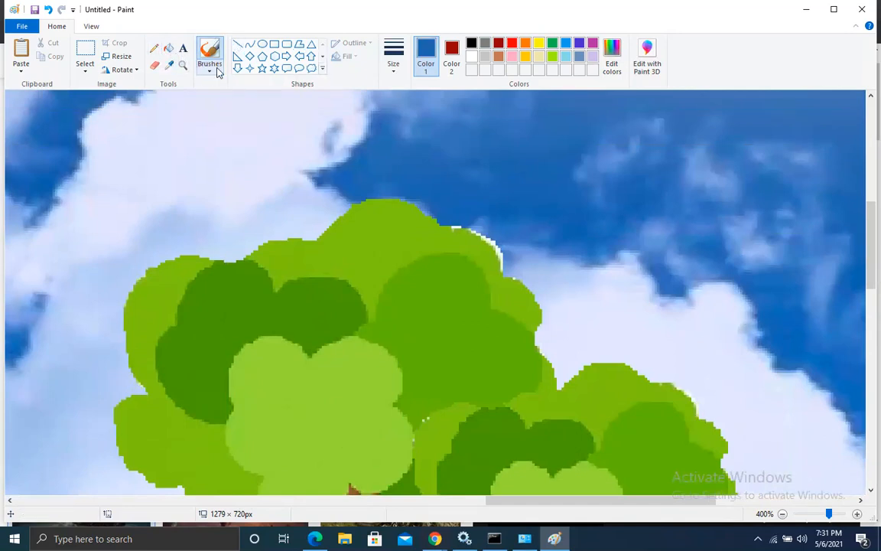
mouse_move(452, 228)
mouse_down()
mouse_move(490, 240)
mouse_move(502, 264)
mouse_move(501, 241)
mouse_move(477, 221)
mouse_up()
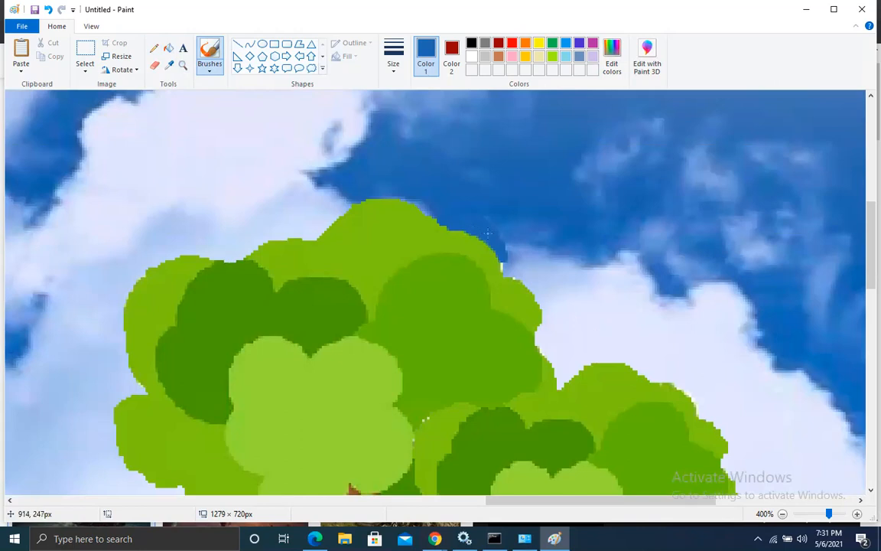
click(782, 515)
click(782, 516)
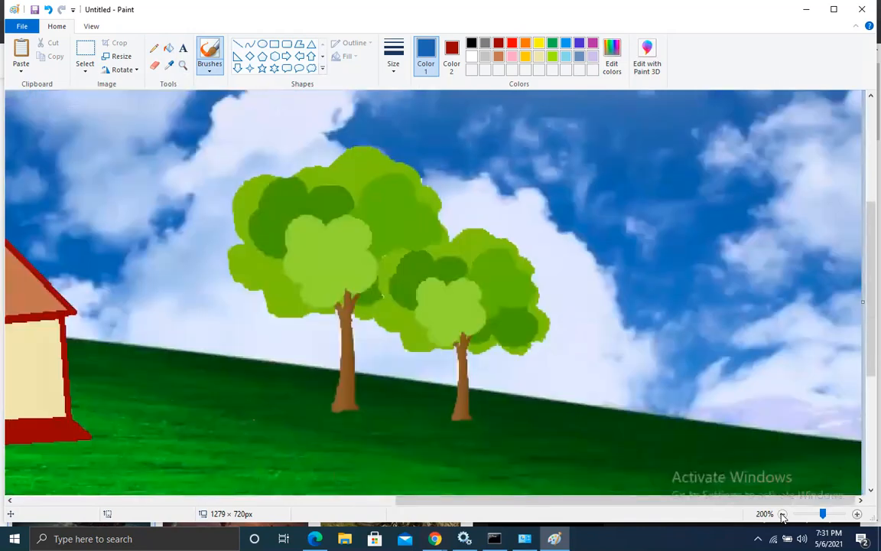
click(782, 516)
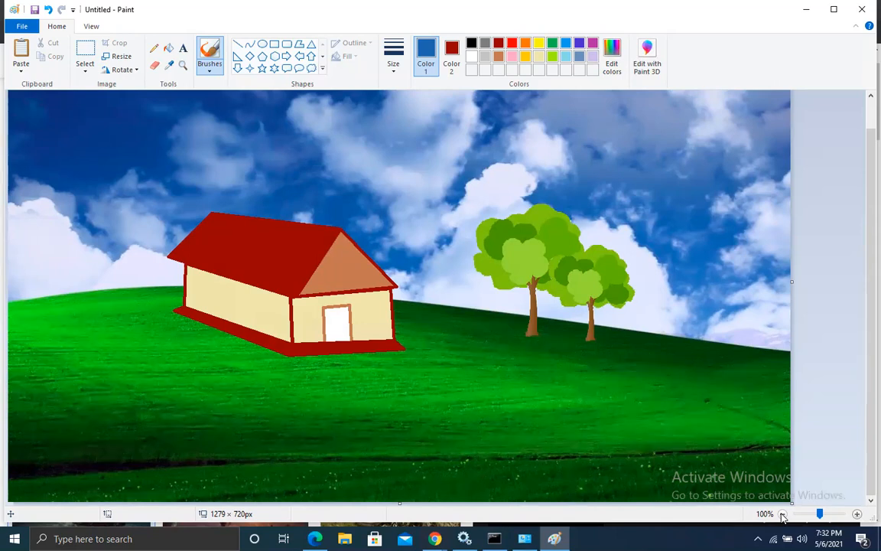
Switch to the Grade 6 Note in Word and add the line "Audacity – please download" below the Paint shortcuts list.
mouse_move(474, 533)
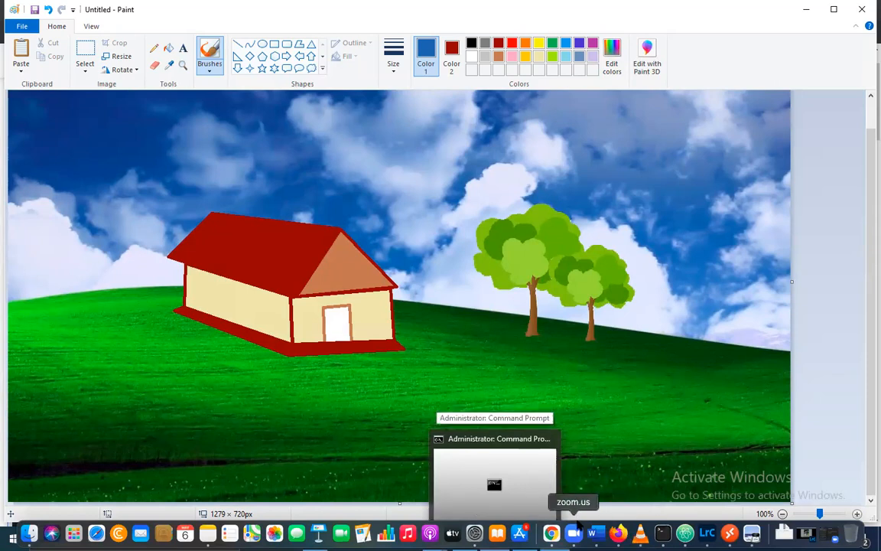
click(595, 533)
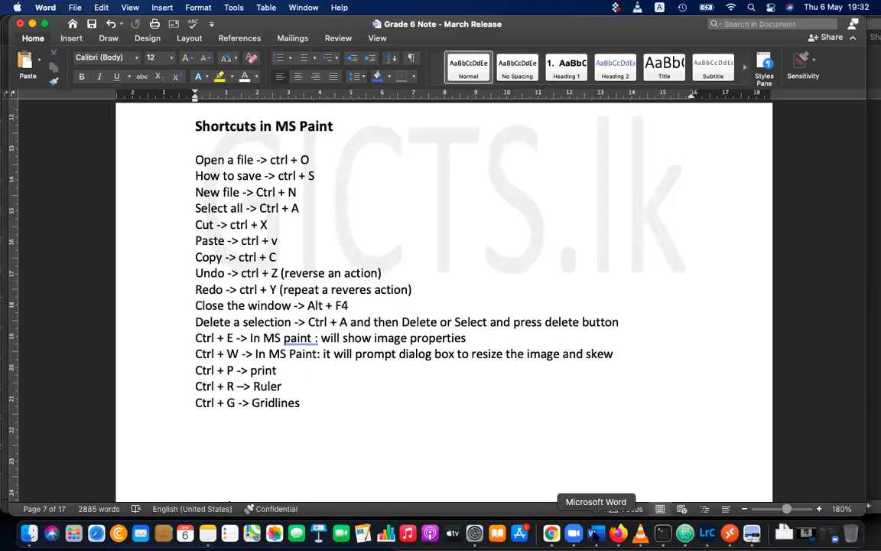
click(315, 415)
key(Return)
text(Audaci)
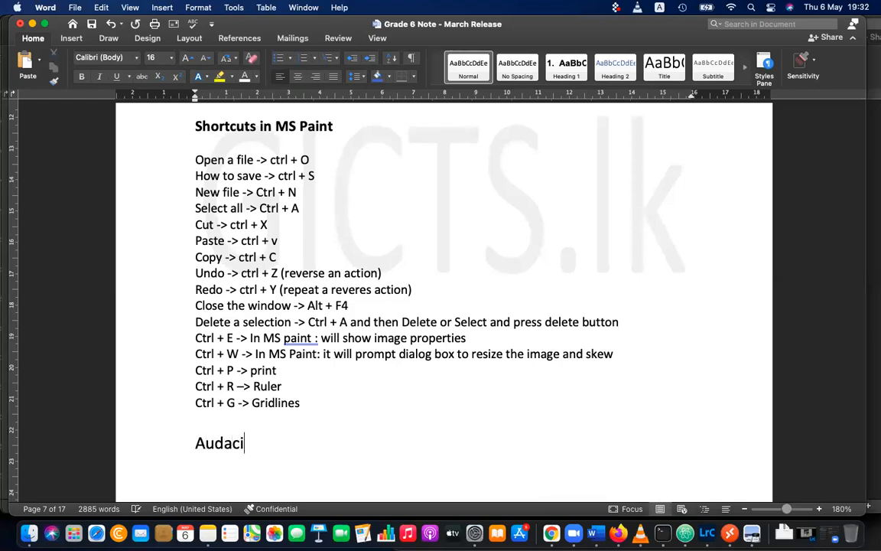
text(ty - pleas)
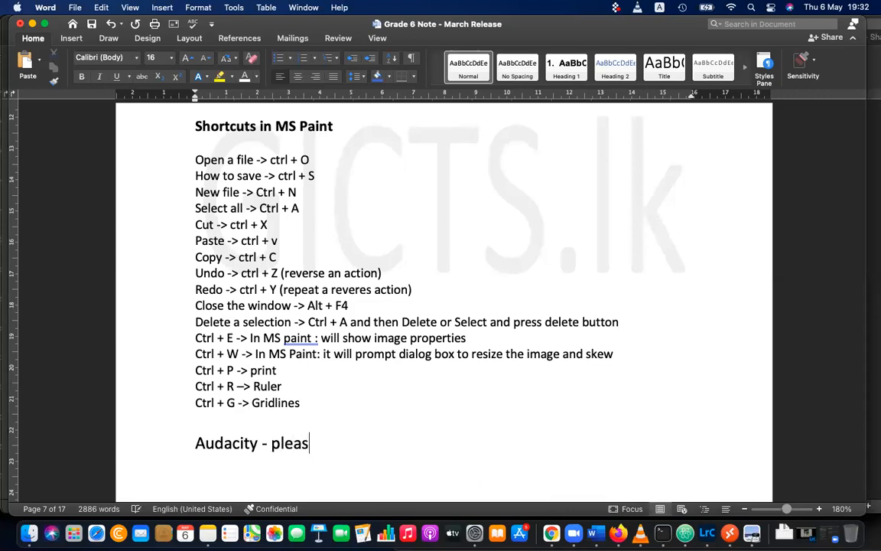
text(e download)
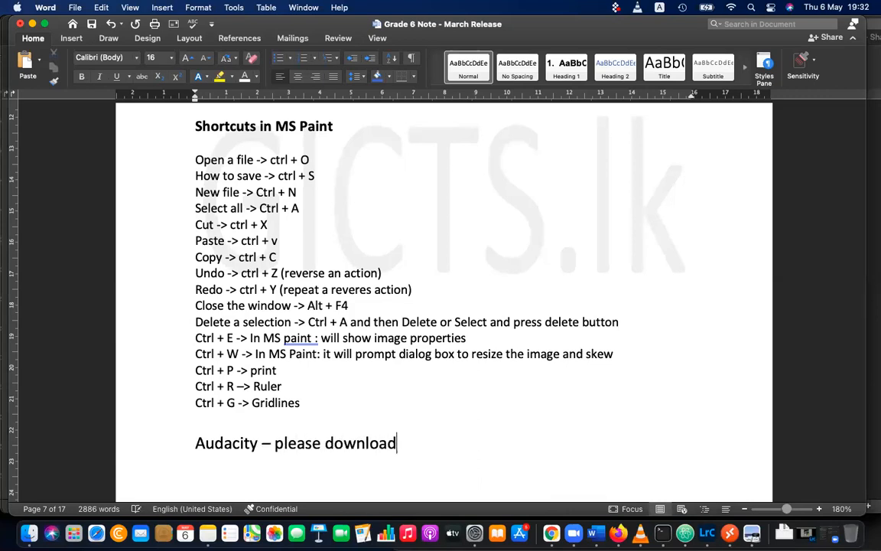
key(Return)
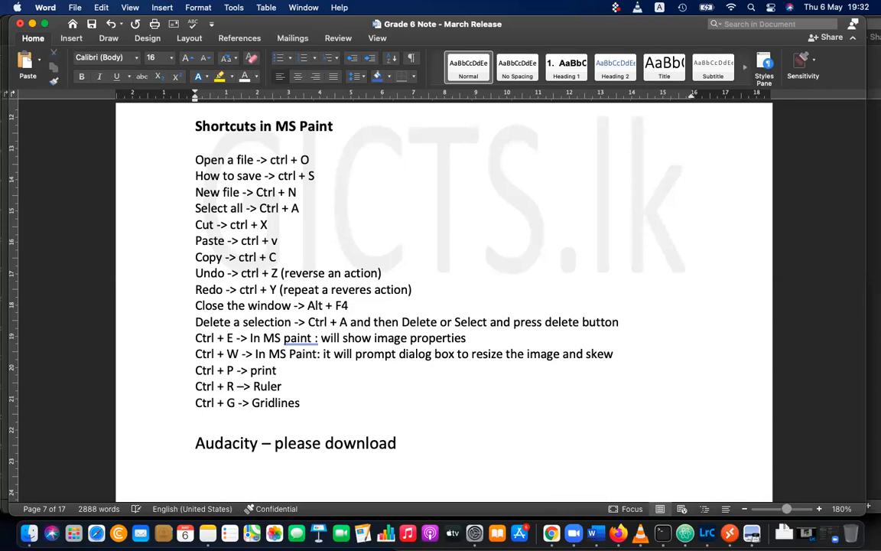